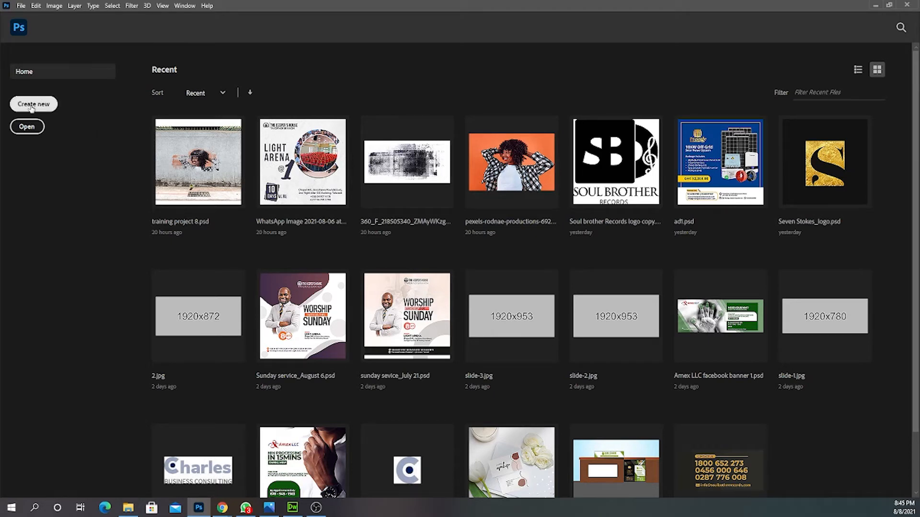
Create a new 148 × 148 mm document at 300 pixels/inch in RGB Color with a white background.
click(32, 108)
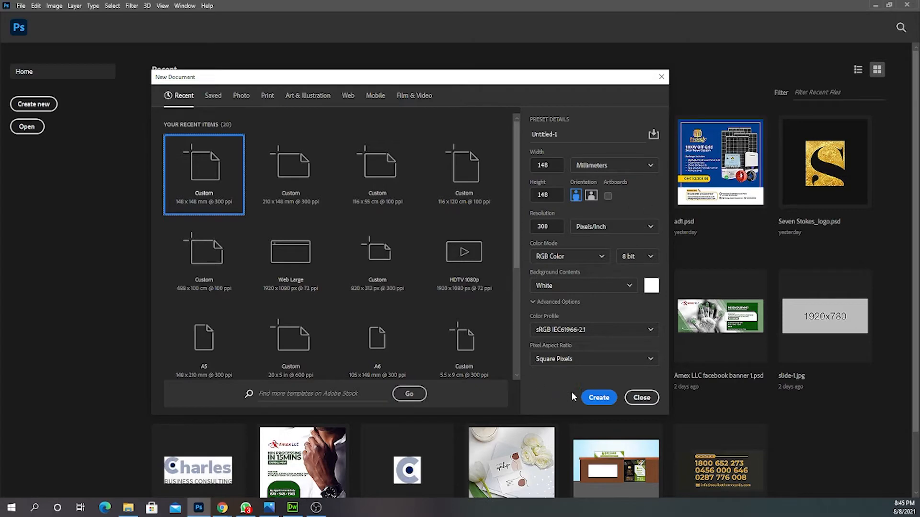
click(599, 399)
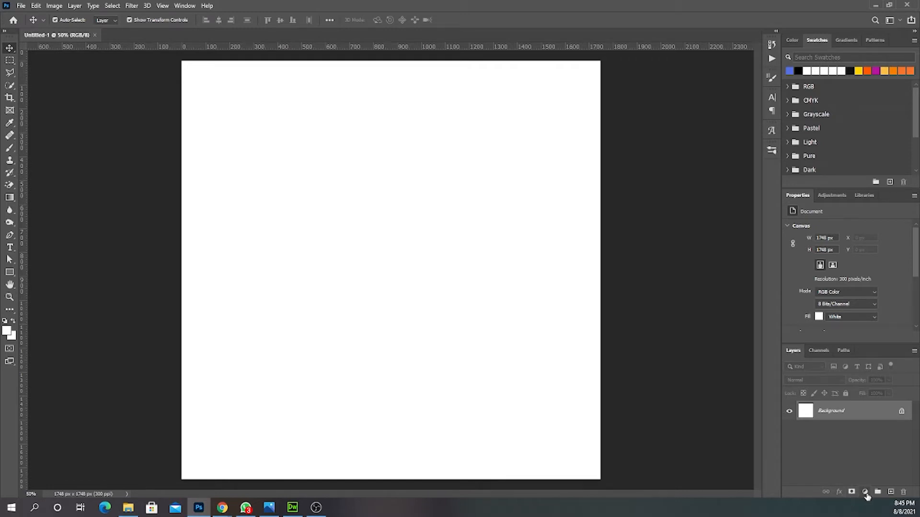
Add a Solid Color fill layer above the background in yellow, hex f1ce29.
click(866, 496)
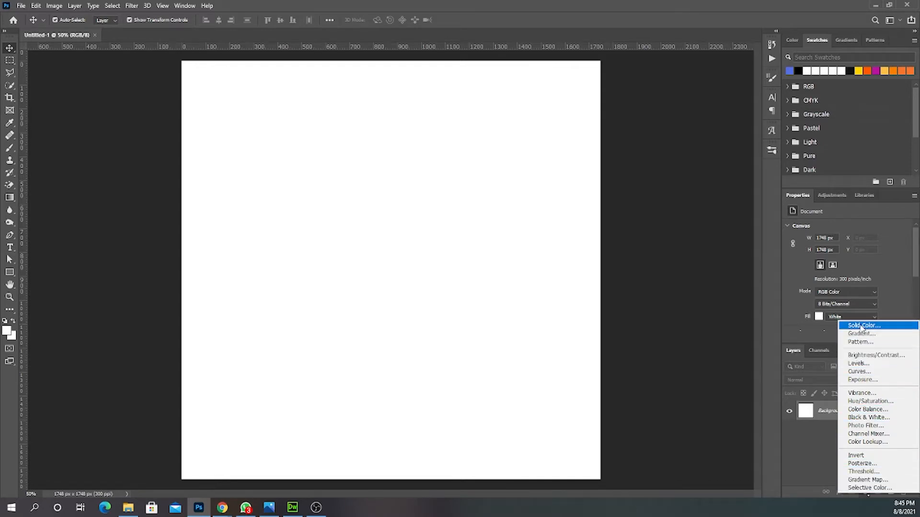
click(861, 328)
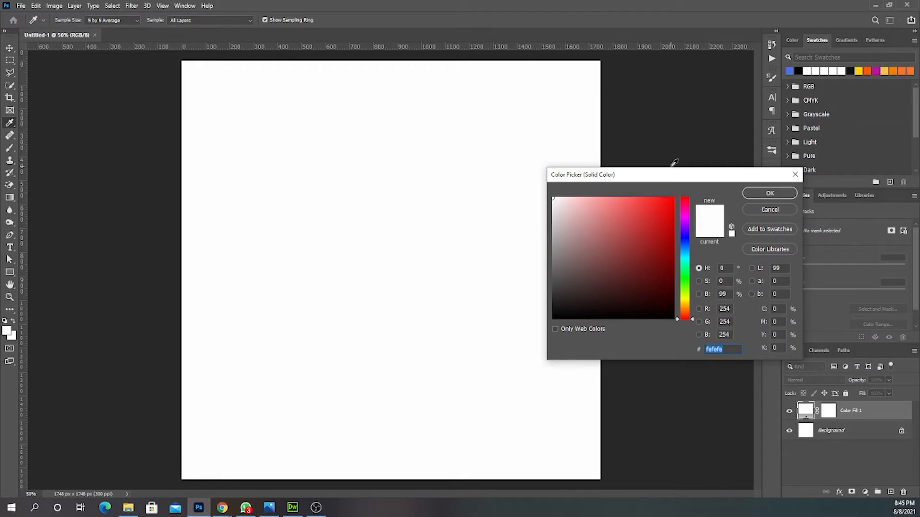
drag(671, 177, 633, 165)
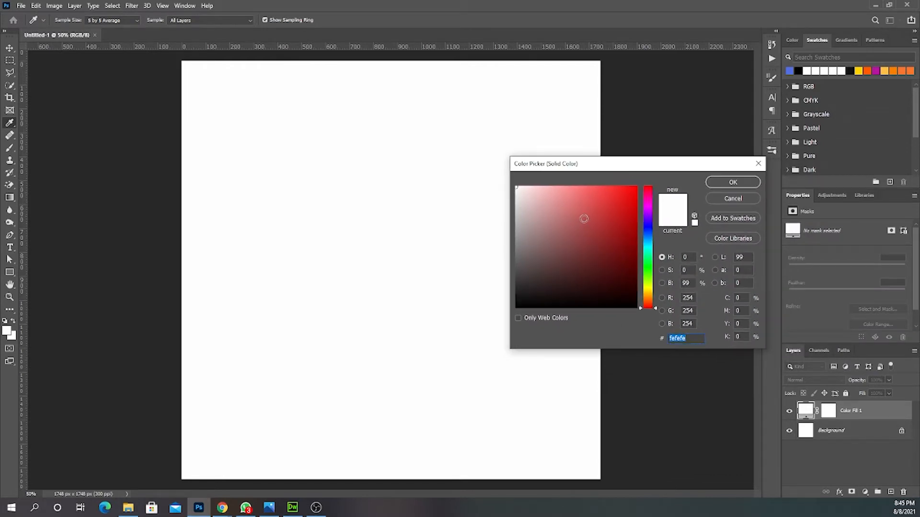
click(604, 220)
click(597, 203)
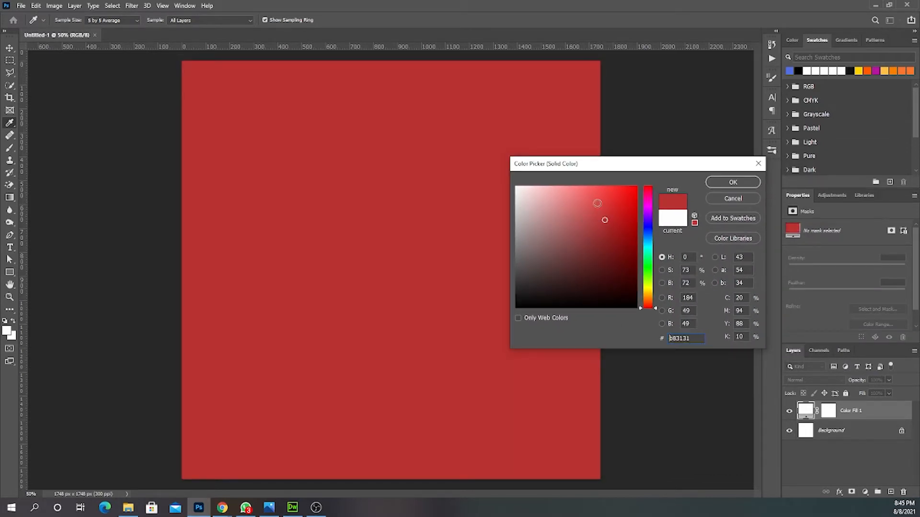
click(649, 295)
drag(650, 295, 649, 291)
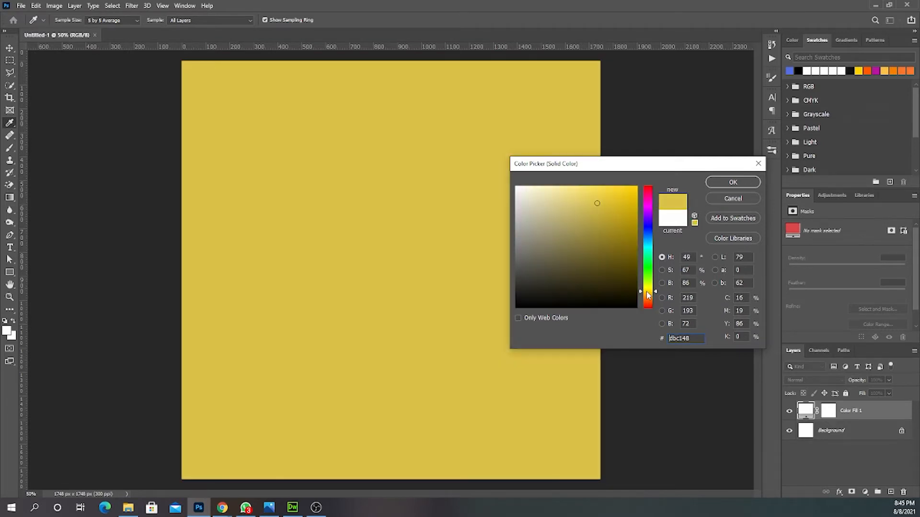
click(617, 192)
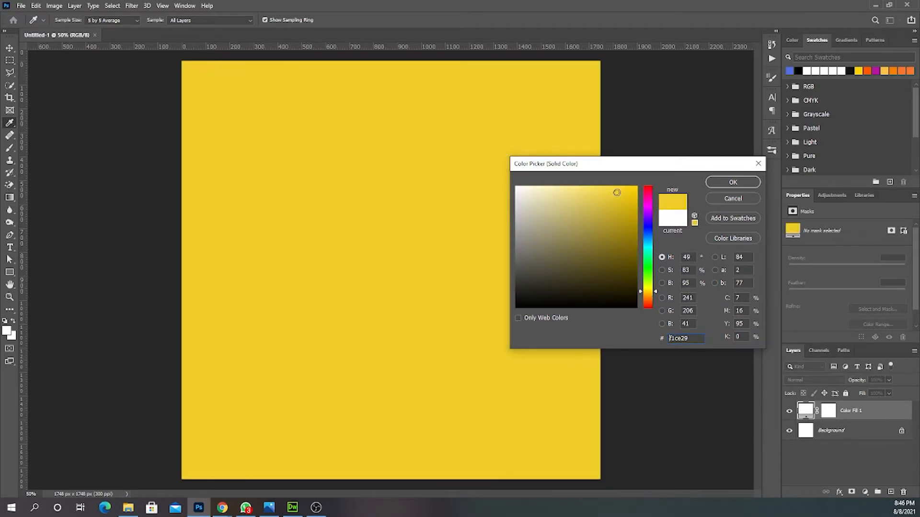
click(733, 183)
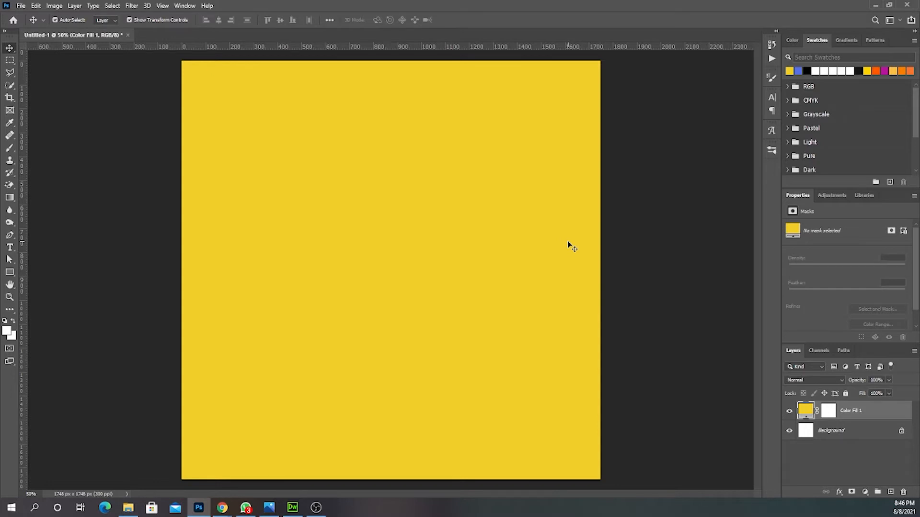
Change the solid fill layer's colour to blue, hex 402ec9.
double_click(805, 409)
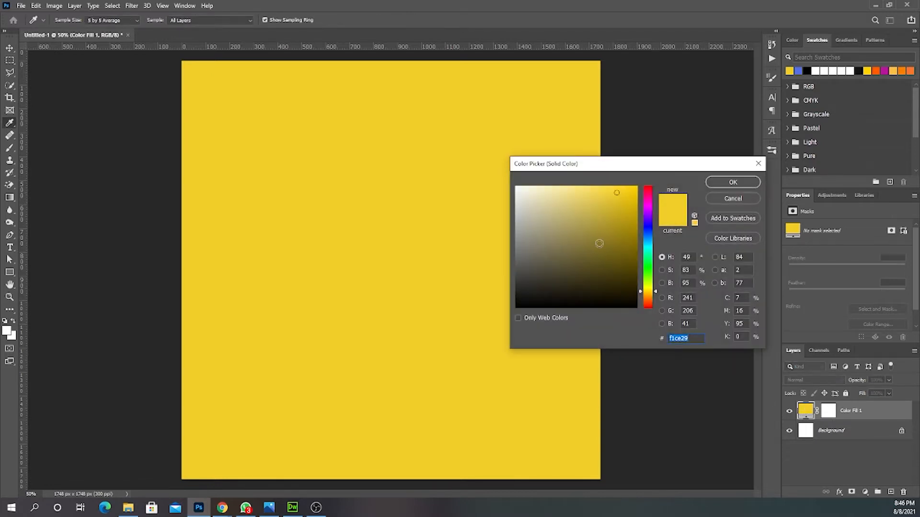
mouse_move(569, 206)
mouse_down()
mouse_move(562, 240)
mouse_move(622, 267)
mouse_up()
drag(656, 293, 653, 188)
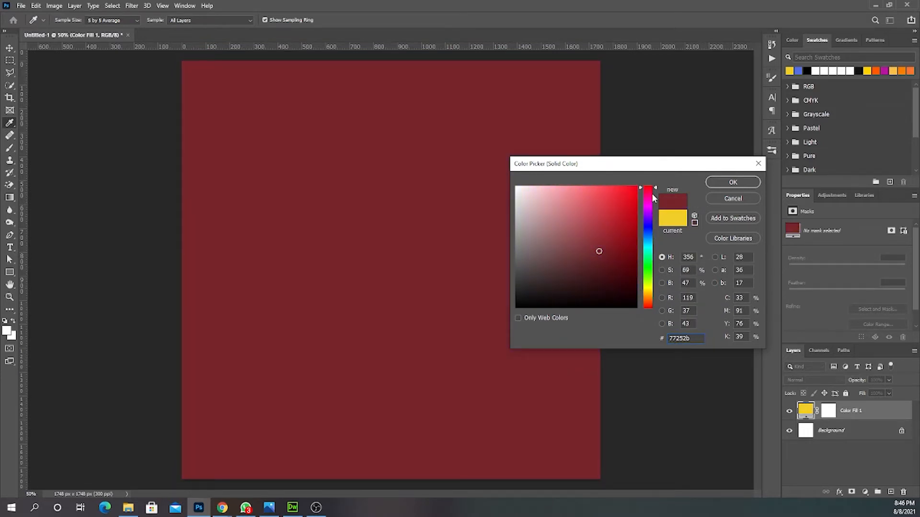
drag(656, 190, 656, 224)
click(610, 211)
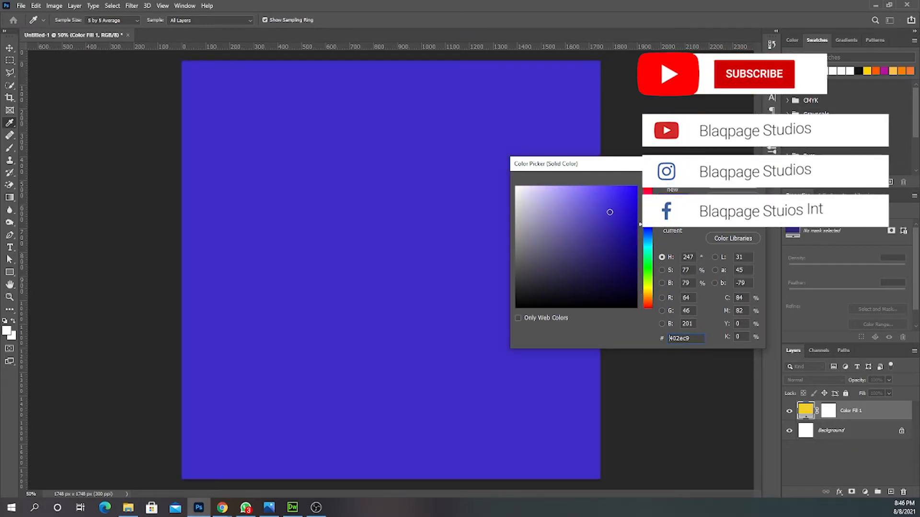
click(724, 188)
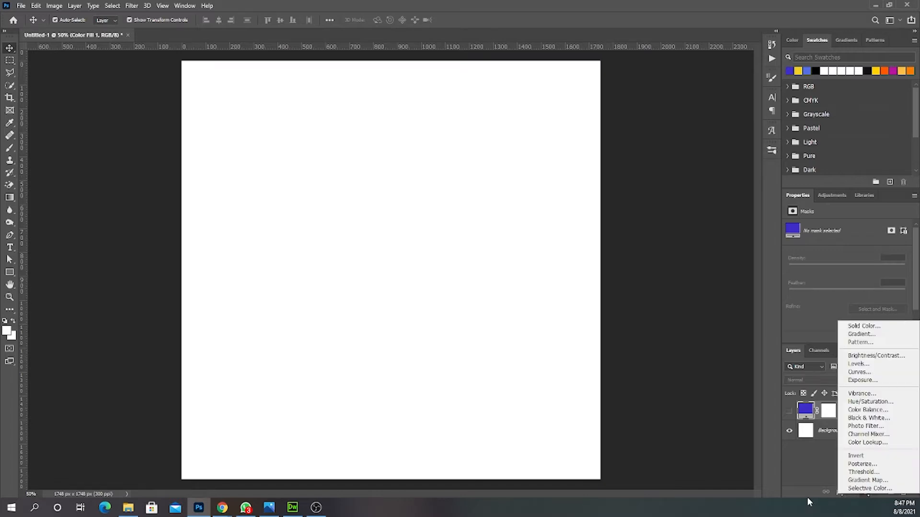
Add a new empty layer above the colour fill layer and open the Gradient tool's gradient in the Gradient Editor.
click(809, 499)
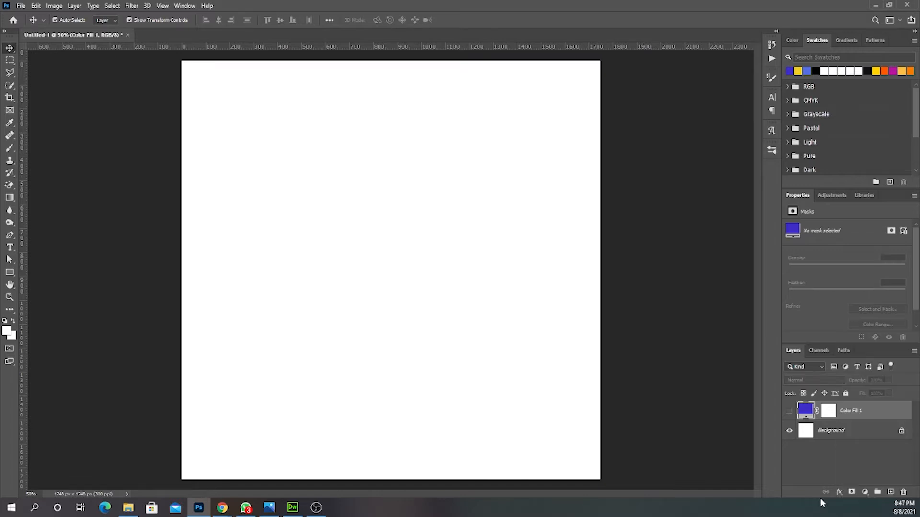
click(890, 492)
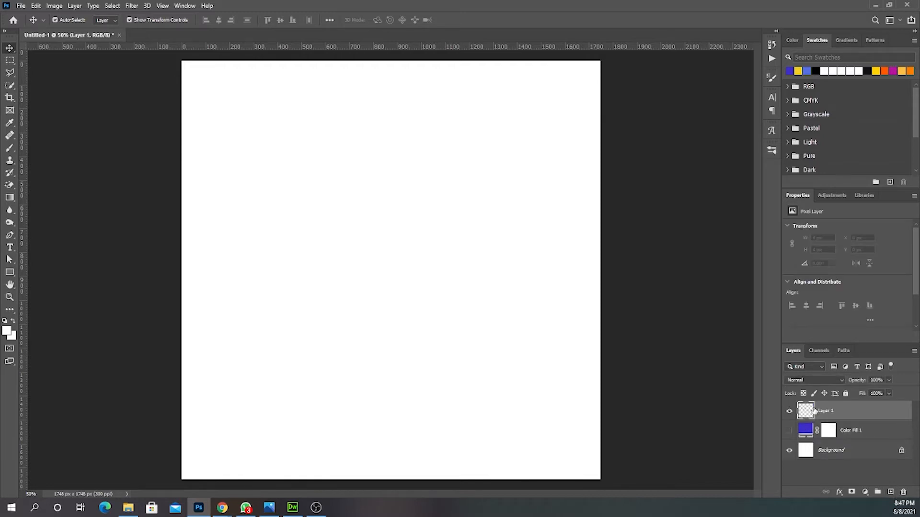
click(9, 198)
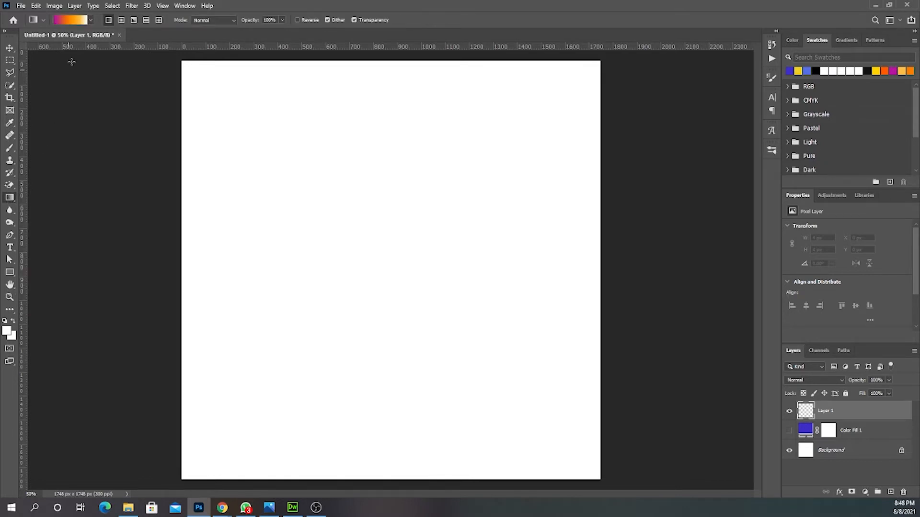
click(70, 25)
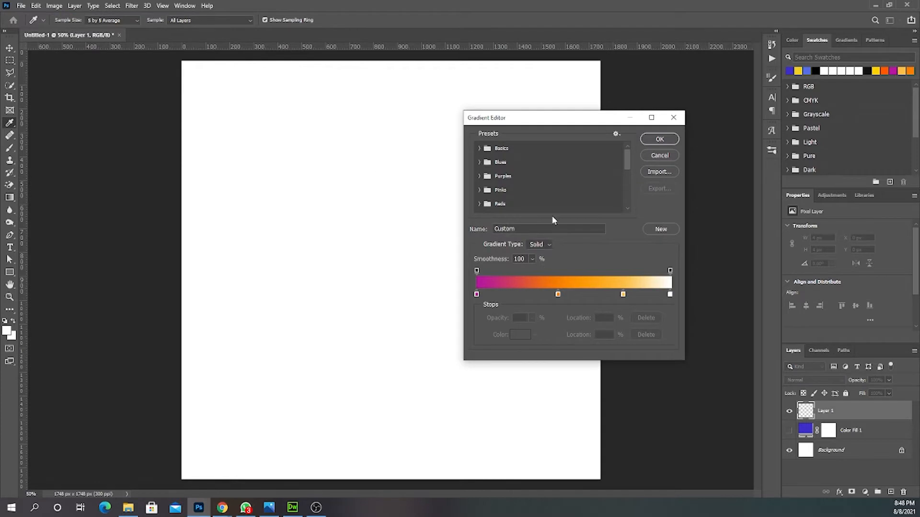
drag(578, 122, 373, 100)
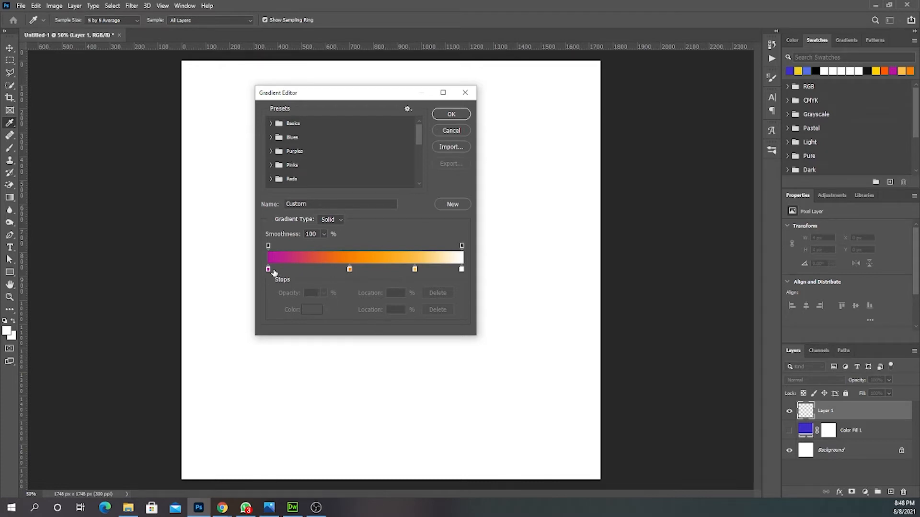
Try a white colour stop at 21%, remove it, and also remove the gradient's two orange middle stops.
click(310, 270)
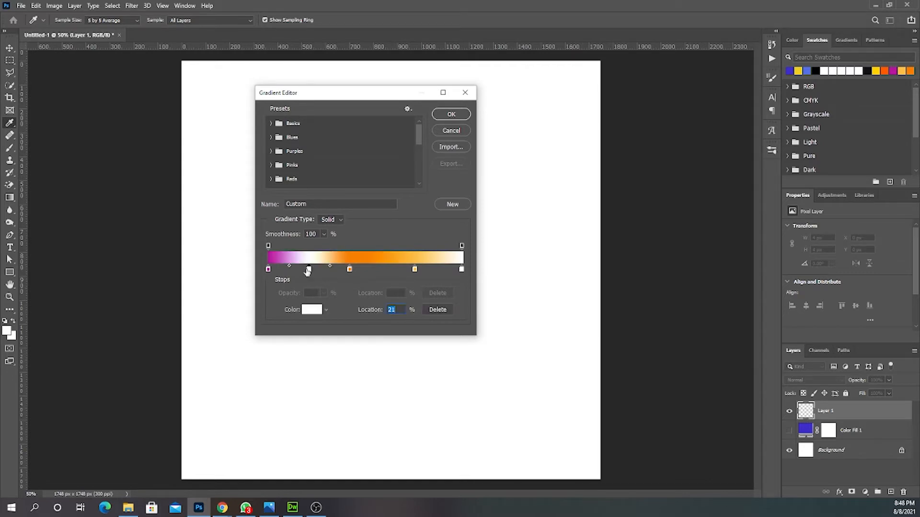
drag(308, 269, 310, 282)
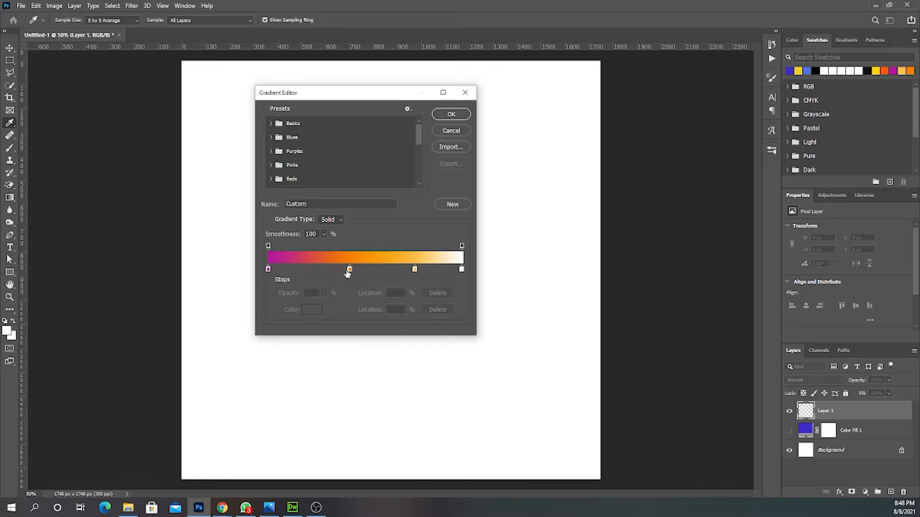
drag(348, 270, 350, 288)
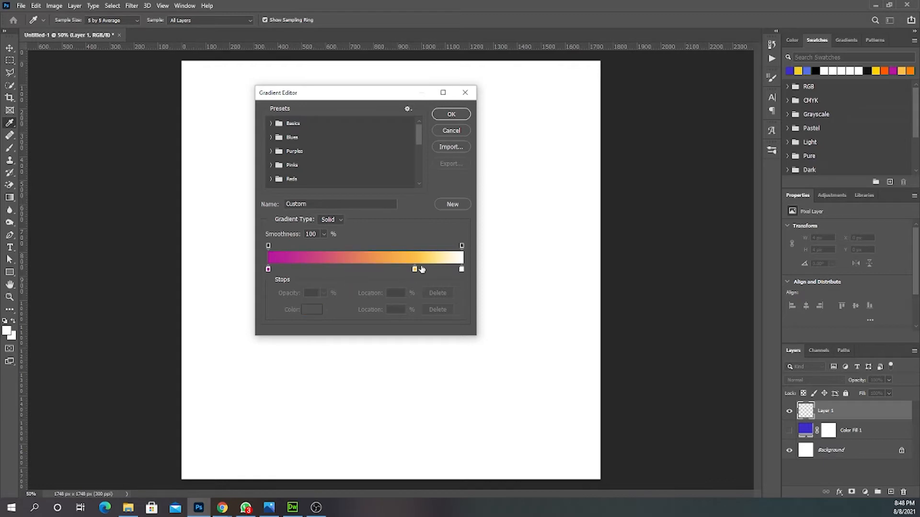
drag(416, 269, 426, 274)
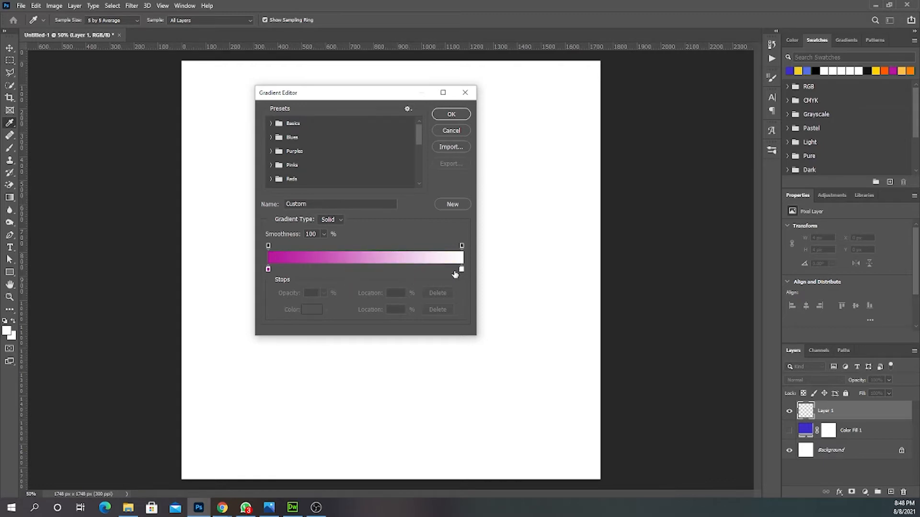
Add light orange colour stops at 68% and 39% to the gradient, discarding a trial stop placed at 23%.
click(398, 270)
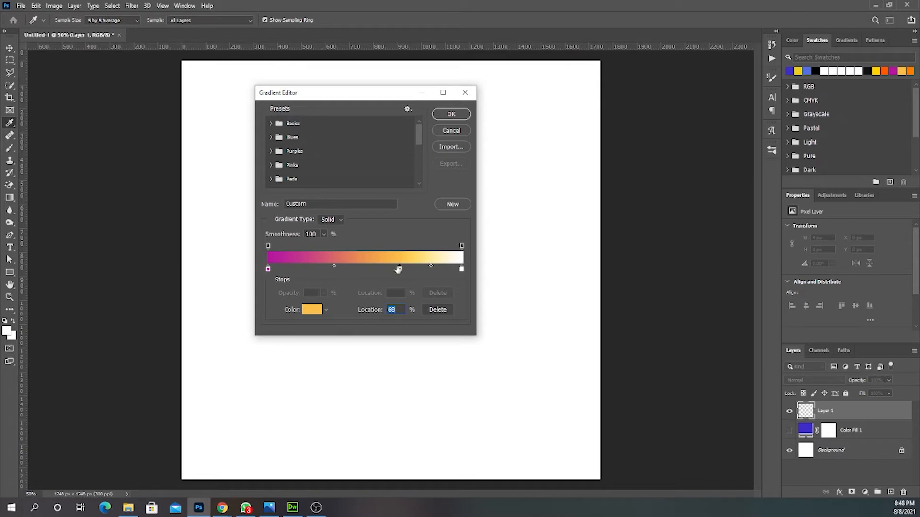
click(343, 269)
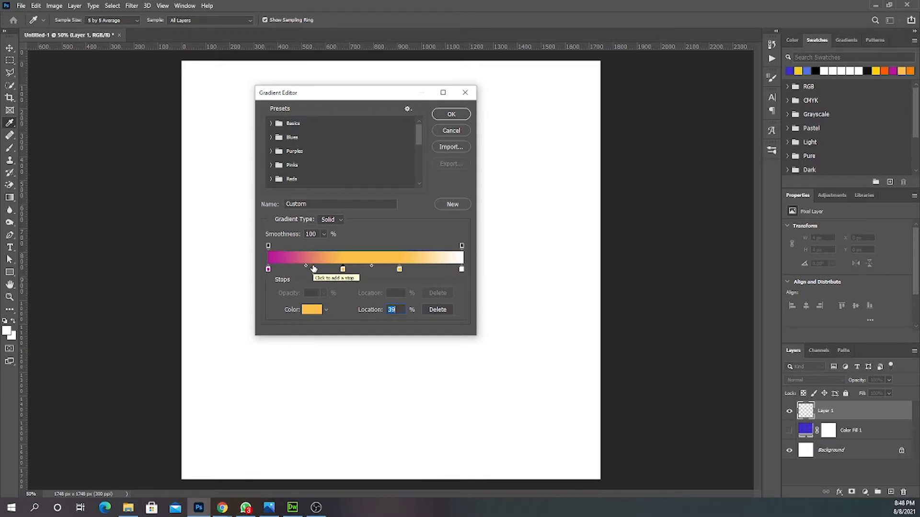
click(313, 269)
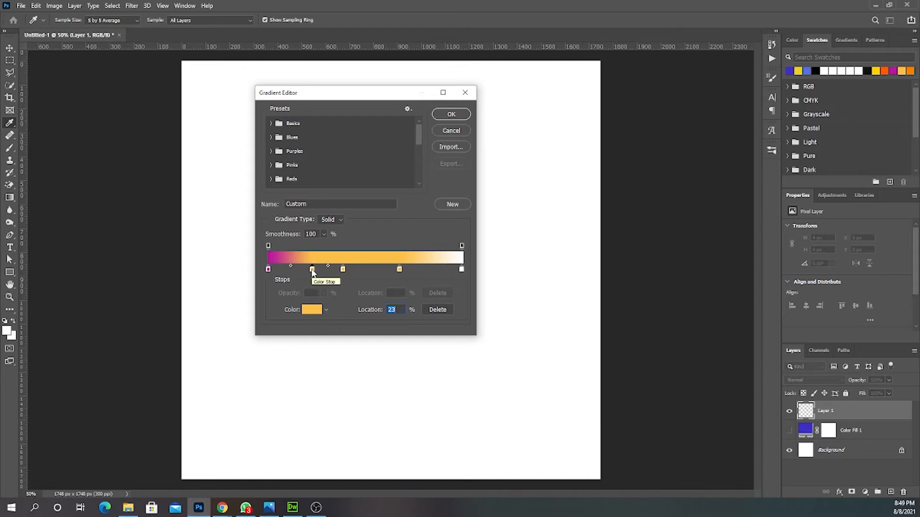
drag(312, 270, 310, 294)
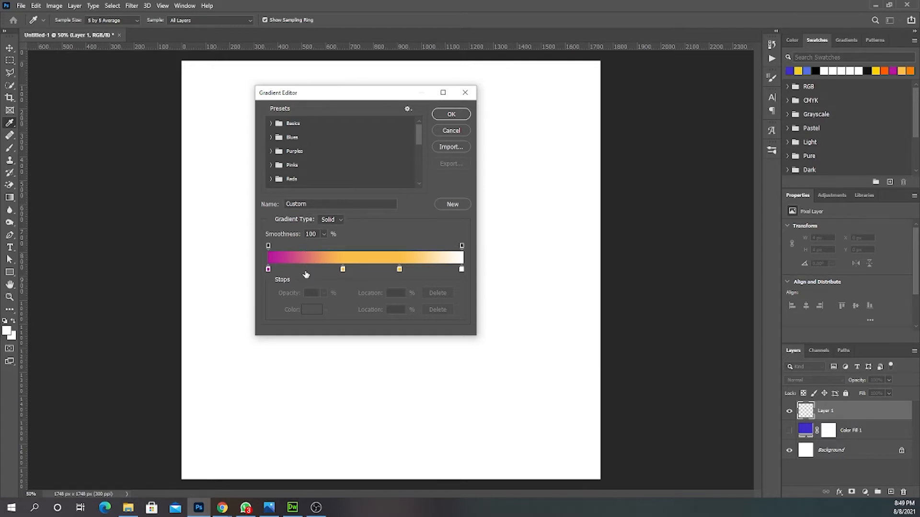
Set the gradient's starting stop to dark purple, hex 830a71, and accept the edited gradient.
click(268, 269)
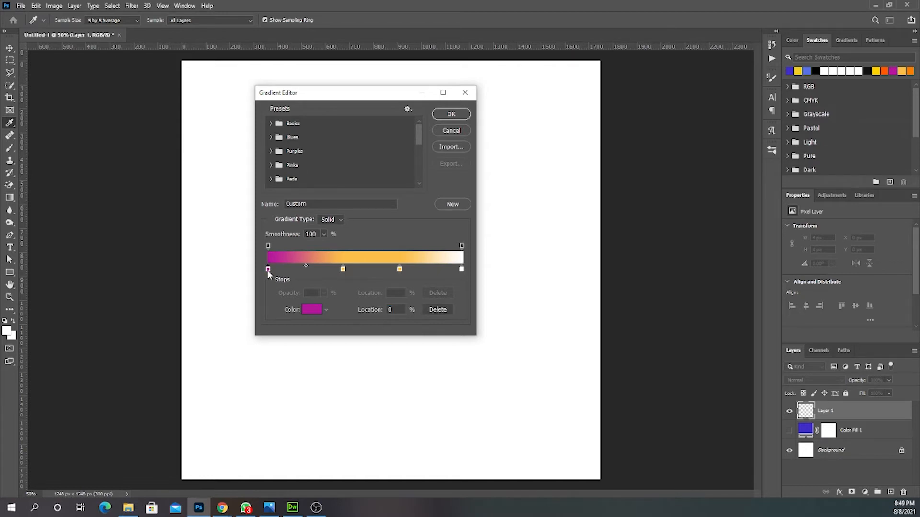
click(311, 309)
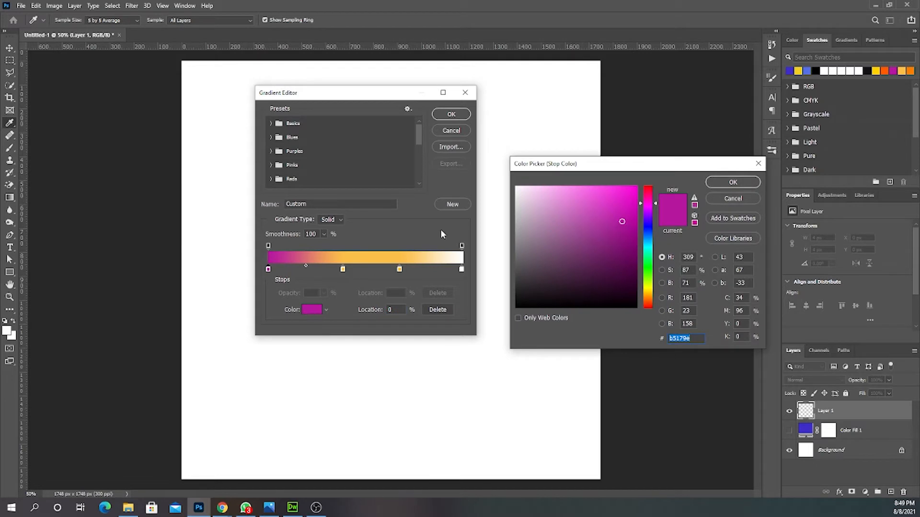
drag(576, 243, 583, 245)
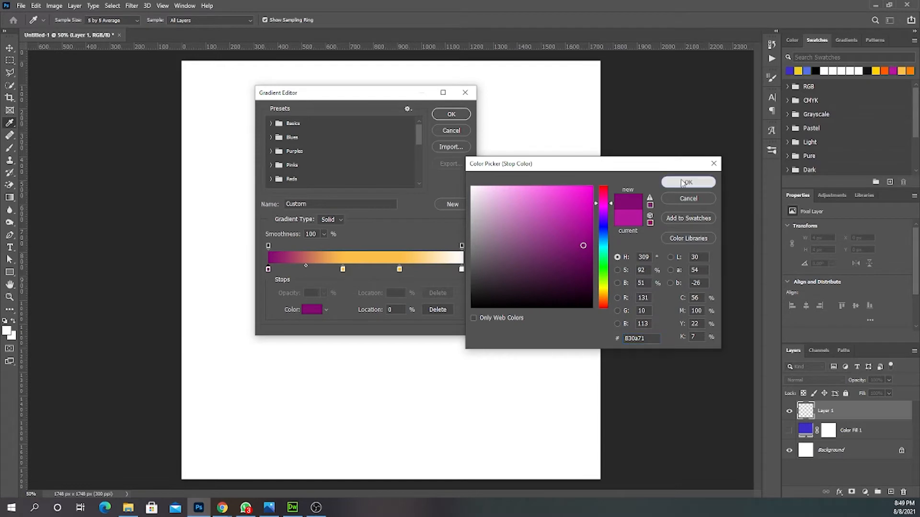
click(684, 183)
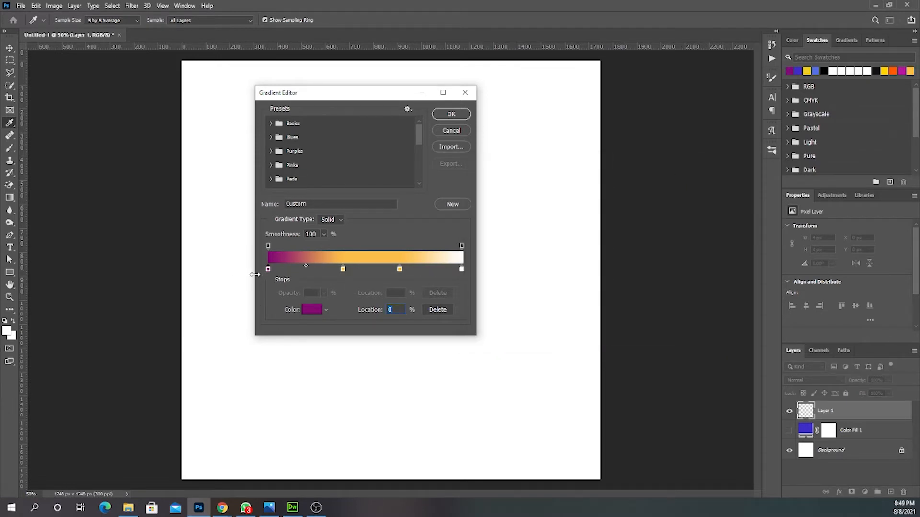
click(452, 115)
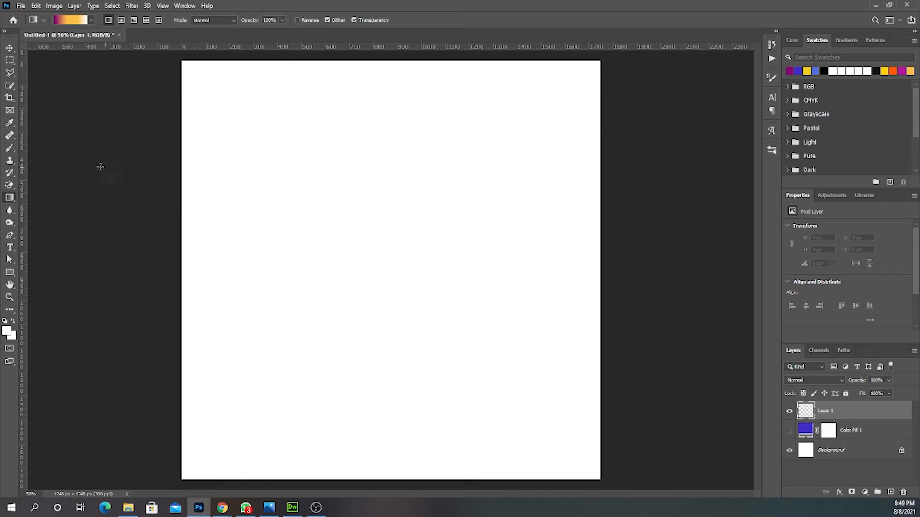
Fill the new layer with the linear gradient in different directions across the canvas, ending with purple at the top and white at the bottom.
drag(244, 246, 661, 292)
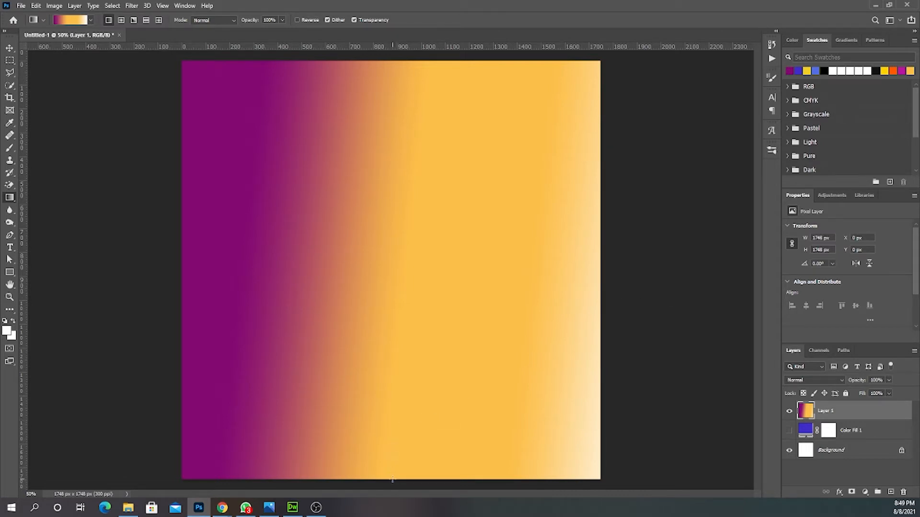
drag(391, 476, 385, 90)
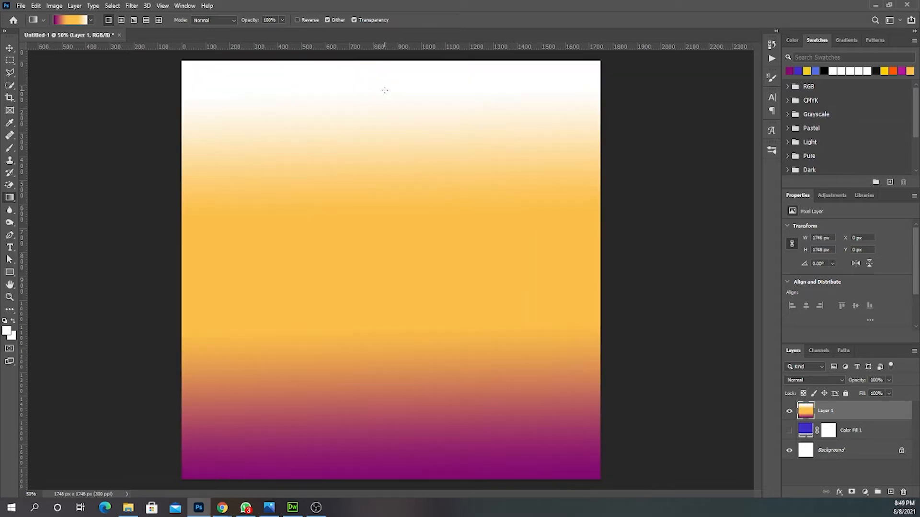
drag(380, 66, 383, 433)
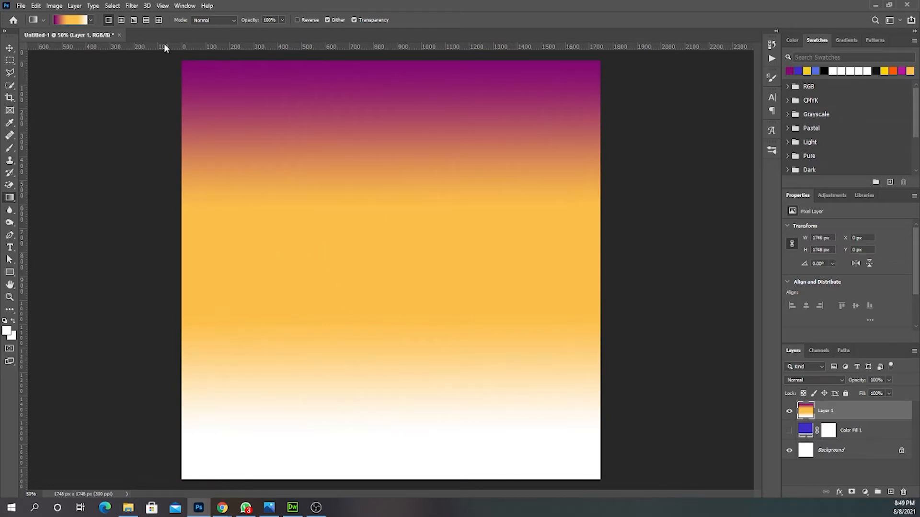
Fill the new layer with a Radial Gradient starting near the canvas's upper left edge and extending toward the lower right.
click(122, 22)
drag(186, 145, 557, 342)
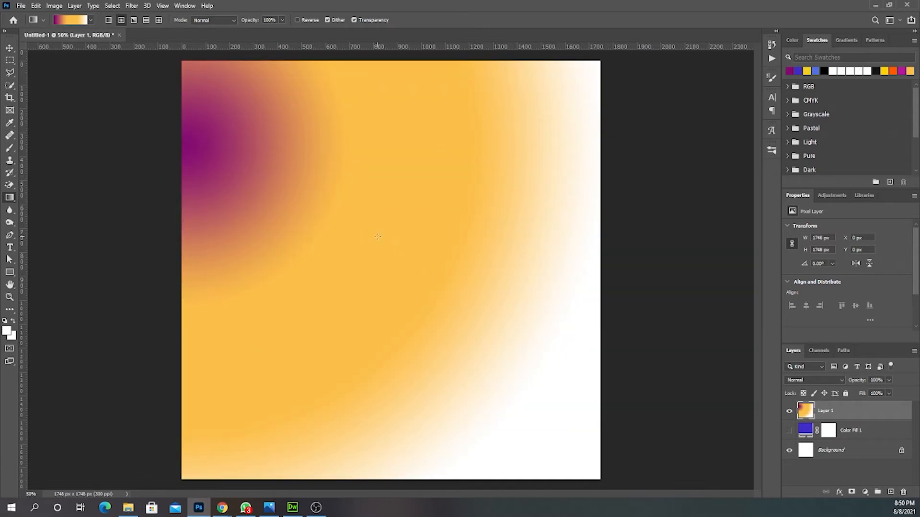
Refill the layer with radial gradients from several centre points, ending with one centred in the canvas's lower right area.
drag(330, 141, 464, 307)
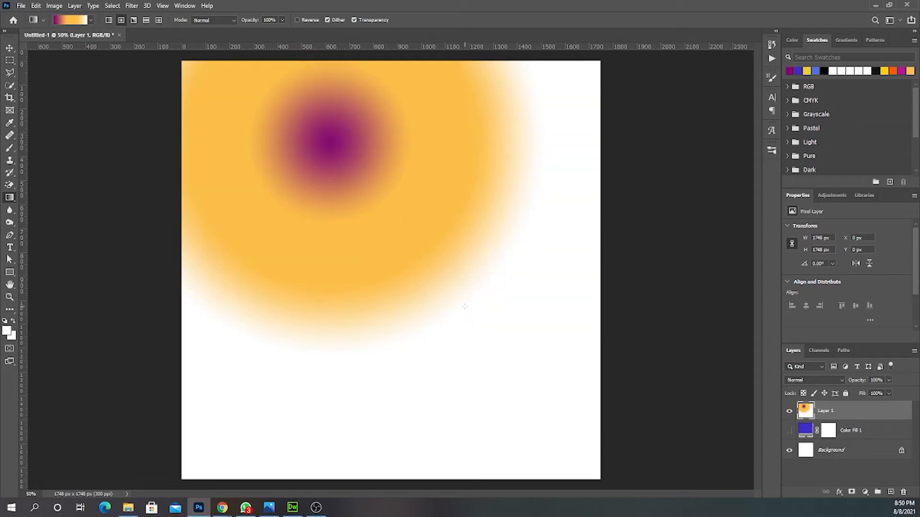
drag(376, 211, 523, 435)
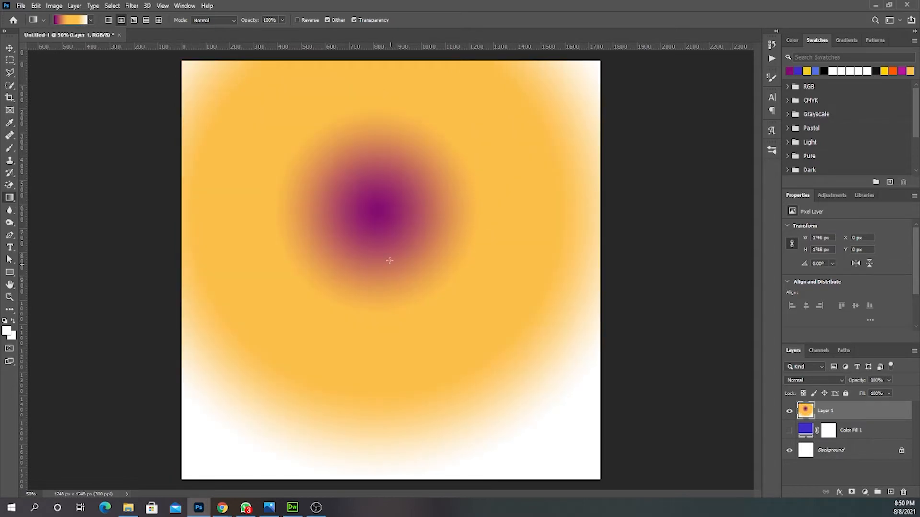
drag(360, 164, 507, 417)
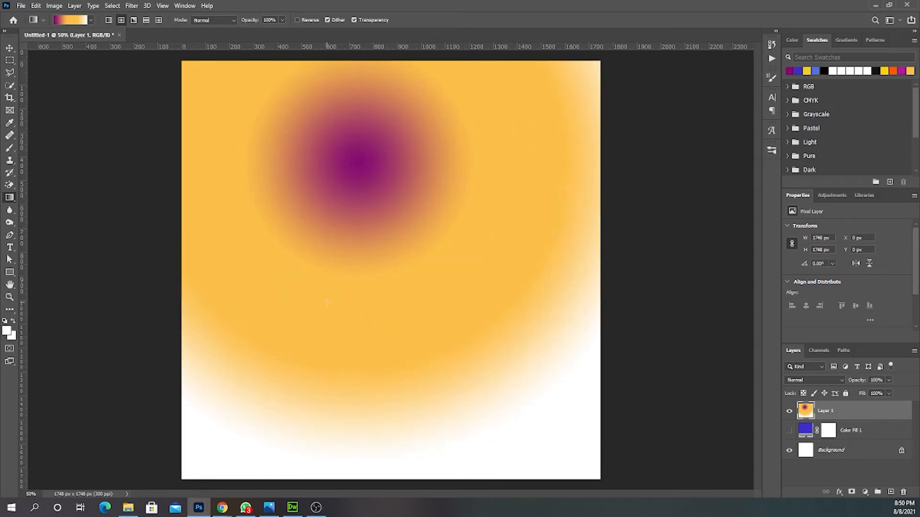
drag(323, 98, 486, 386)
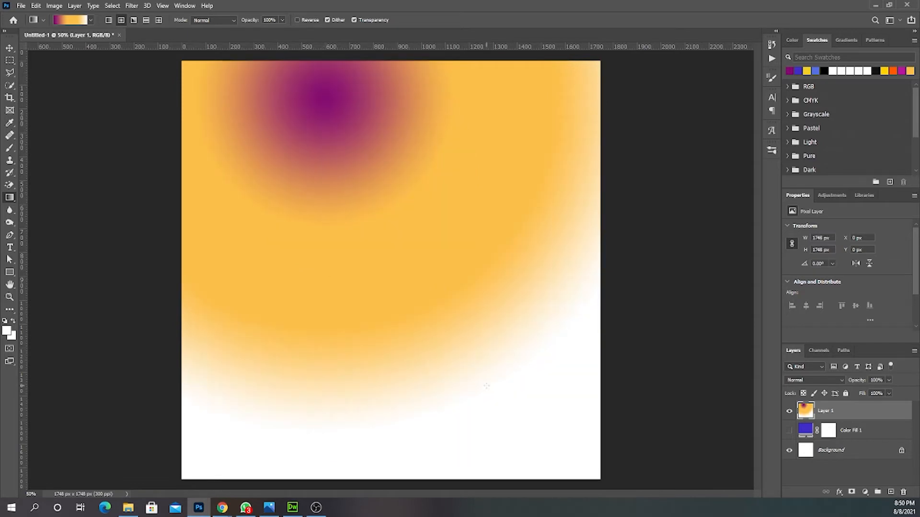
drag(464, 347, 355, 144)
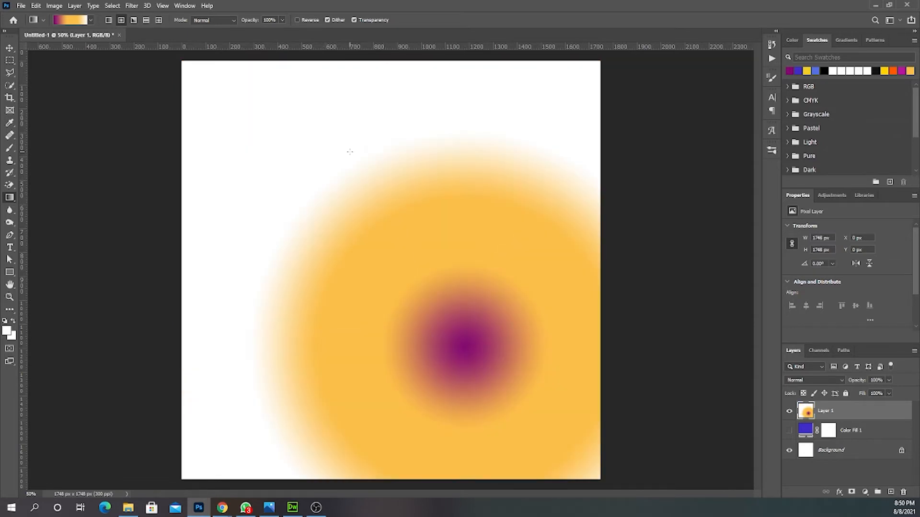
Fill the layer with Angle Gradients in several directions, ending with one from near the canvas centre toward the lower left.
click(134, 20)
drag(294, 99, 393, 345)
drag(370, 137, 369, 405)
drag(370, 200, 277, 321)
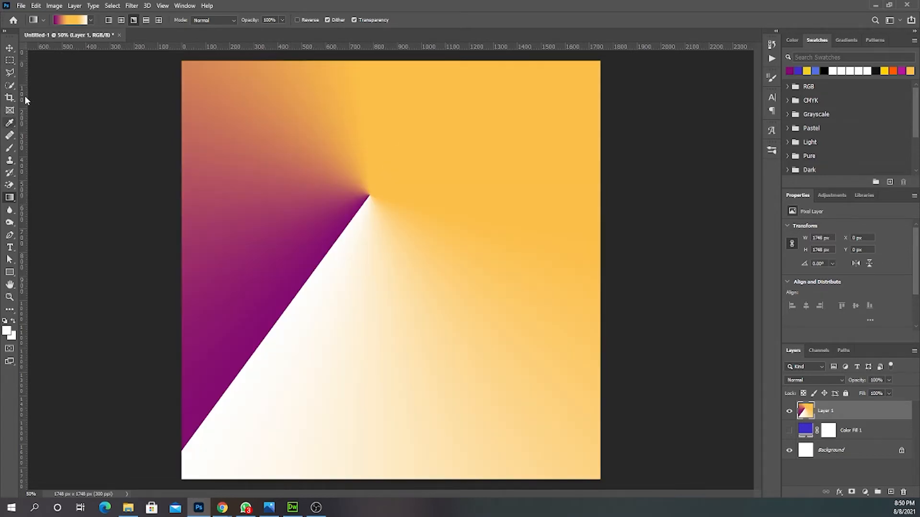
Rearrange the gradient's colour stops with light orange at both ends and purple at 64%, remove the white stop, and accept the gradient.
click(70, 22)
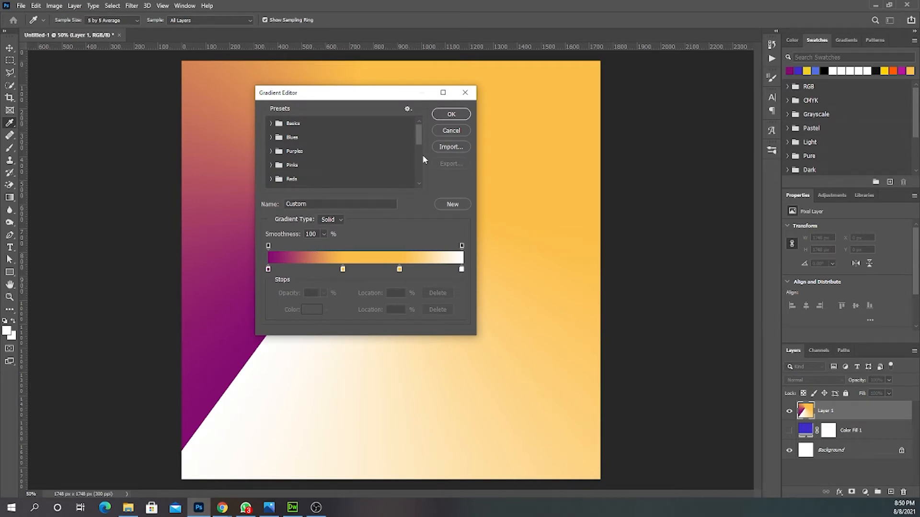
drag(462, 269, 492, 268)
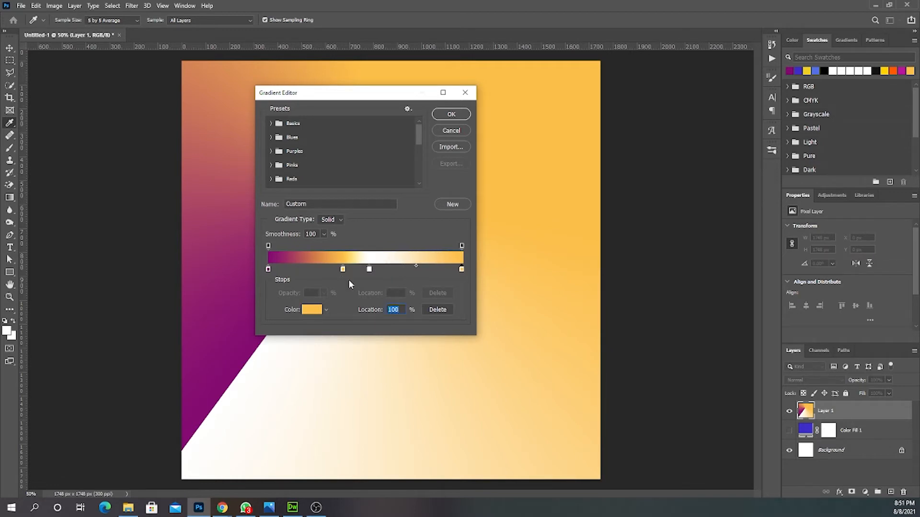
drag(338, 270, 390, 270)
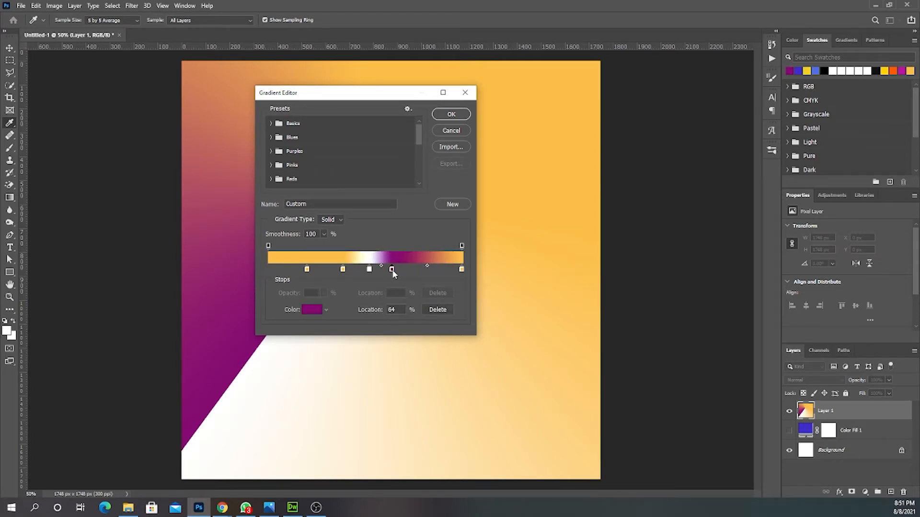
drag(307, 270, 257, 269)
drag(343, 270, 371, 282)
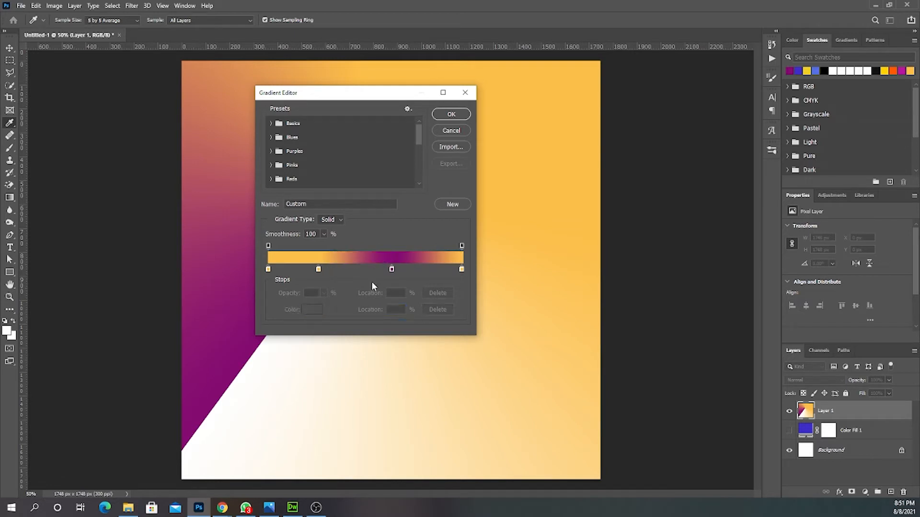
click(450, 115)
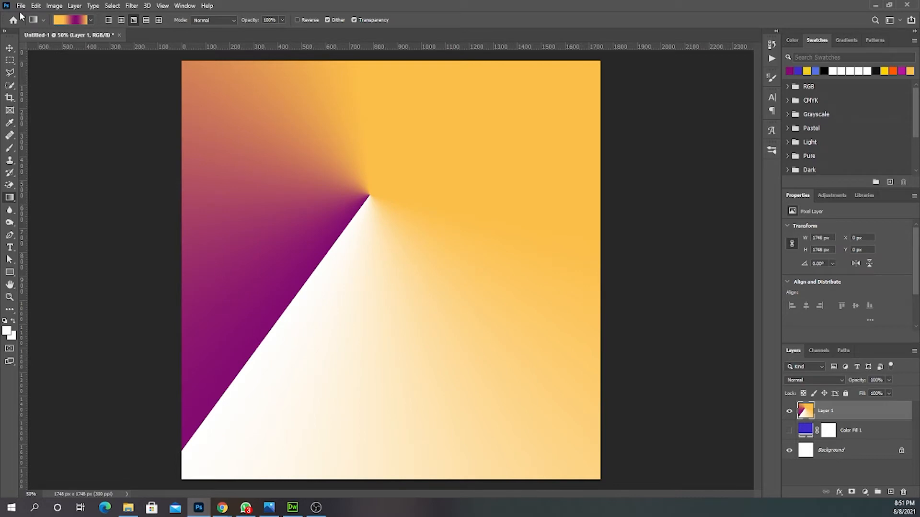
click(61, 22)
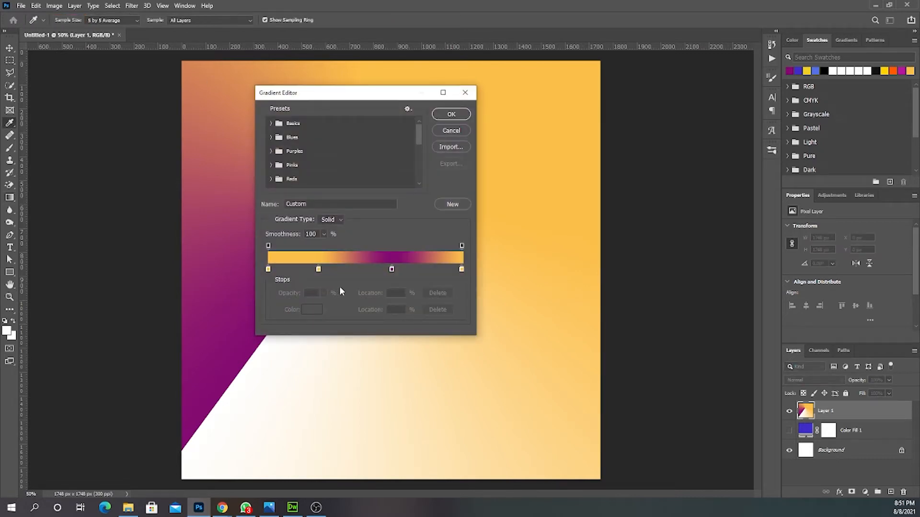
click(450, 114)
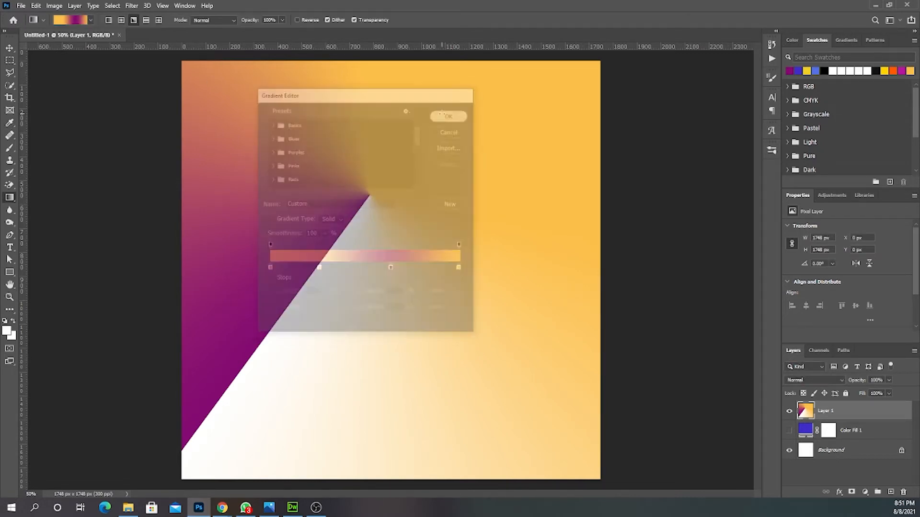
Fill the layer with the edited Angle Gradient and Linear Gradients, ending with a diagonal purple band across the canvas's upper left.
drag(234, 151, 606, 337)
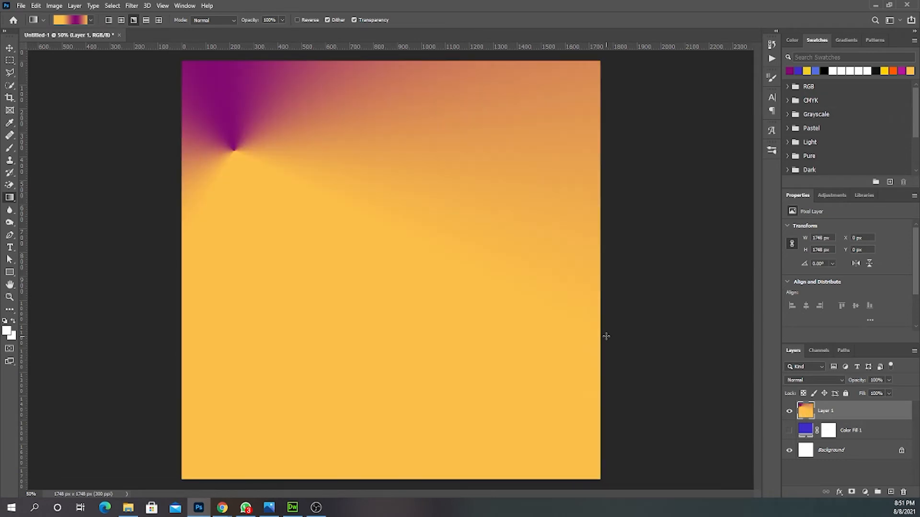
click(109, 20)
drag(223, 156, 522, 255)
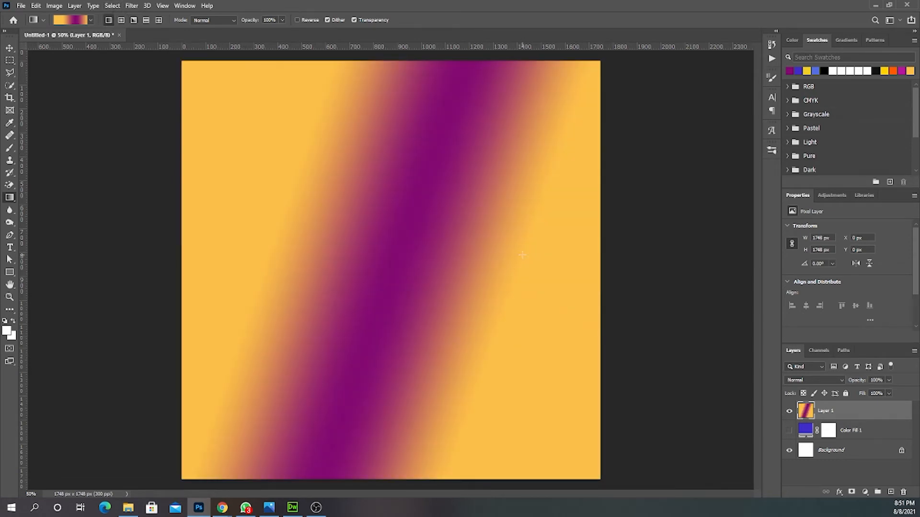
drag(232, 209, 133, 100)
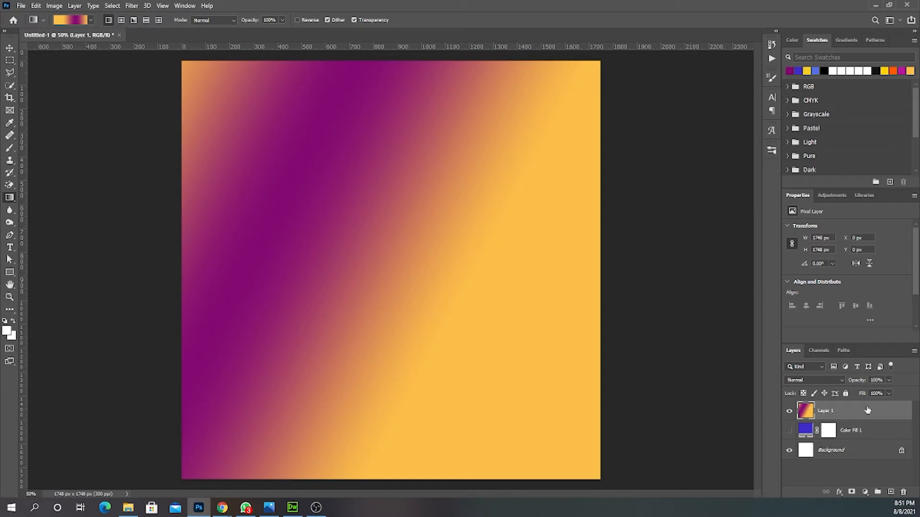
Delete the gradient layer and show the blue colour fill layer.
key(Delete)
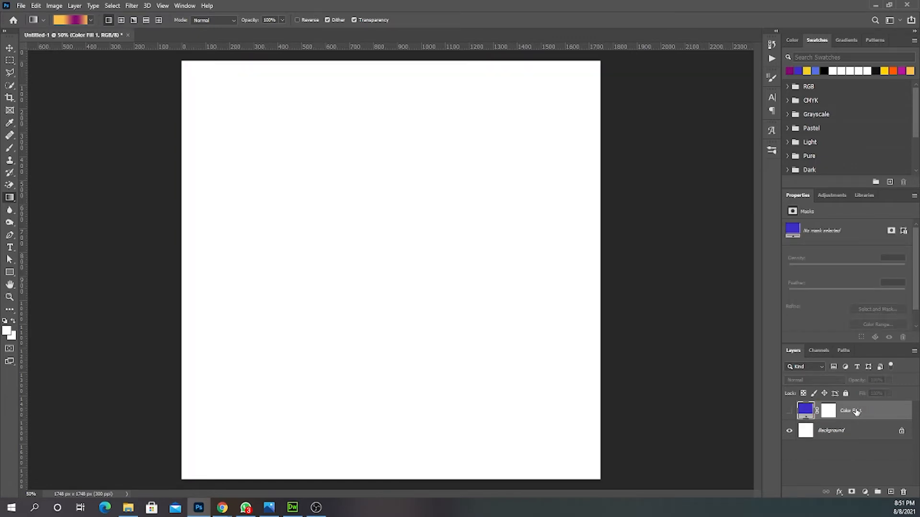
click(789, 411)
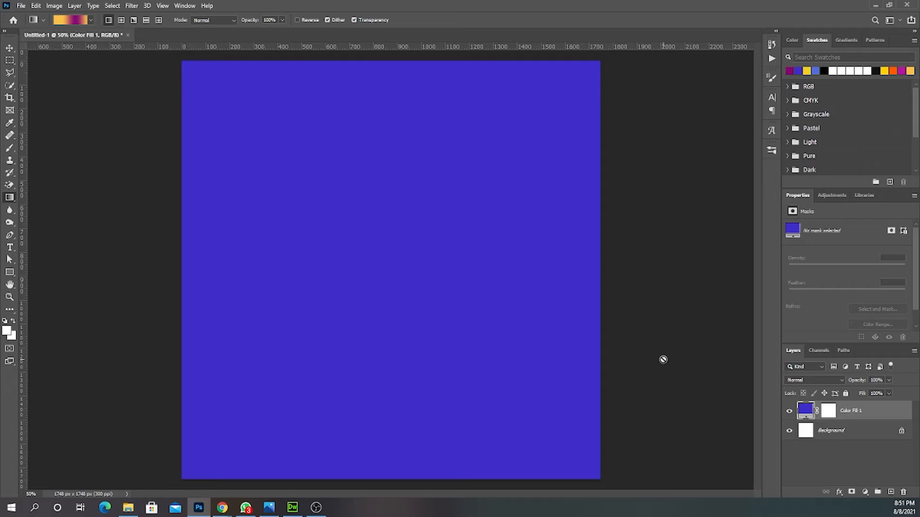
Add an empty layer above the blue colour fill and choose yellow as the Brush colour.
click(9, 150)
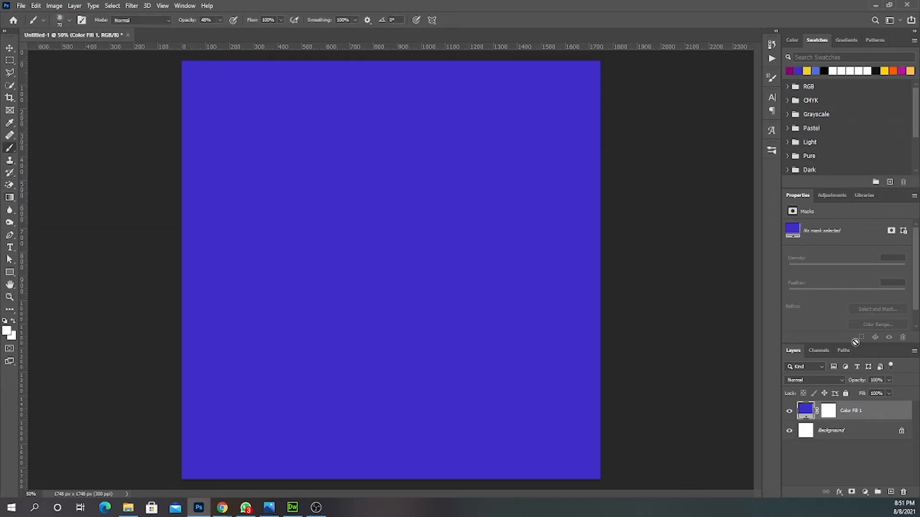
click(891, 492)
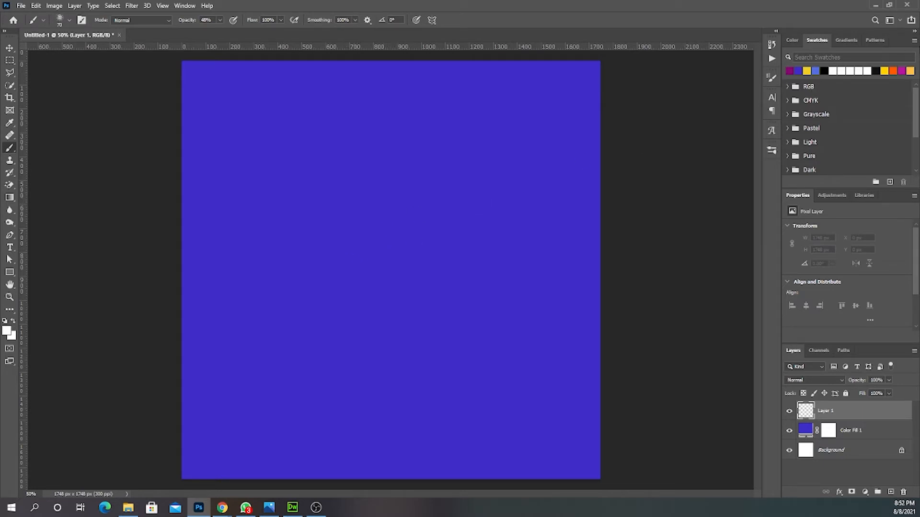
click(886, 71)
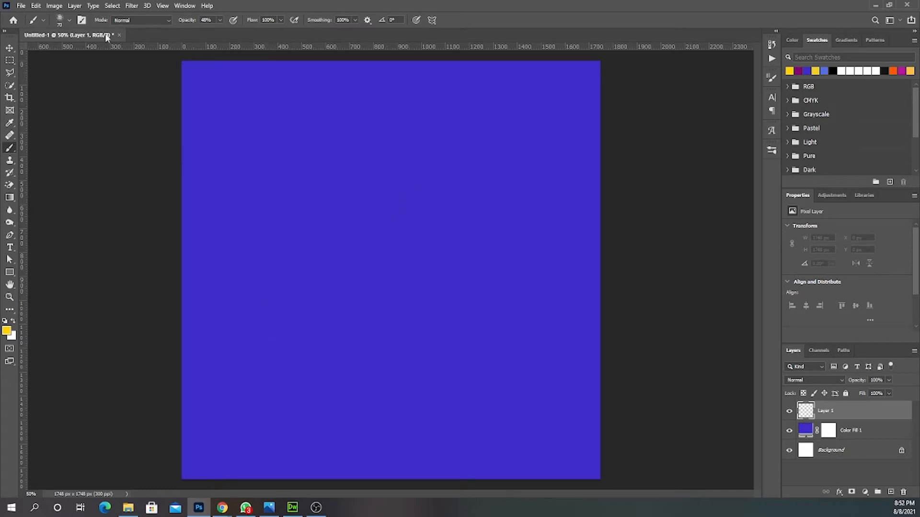
Paint a yellow glow at the canvas centre with two dabs of a soft round brush, 1800 px at 0% hardness.
click(69, 21)
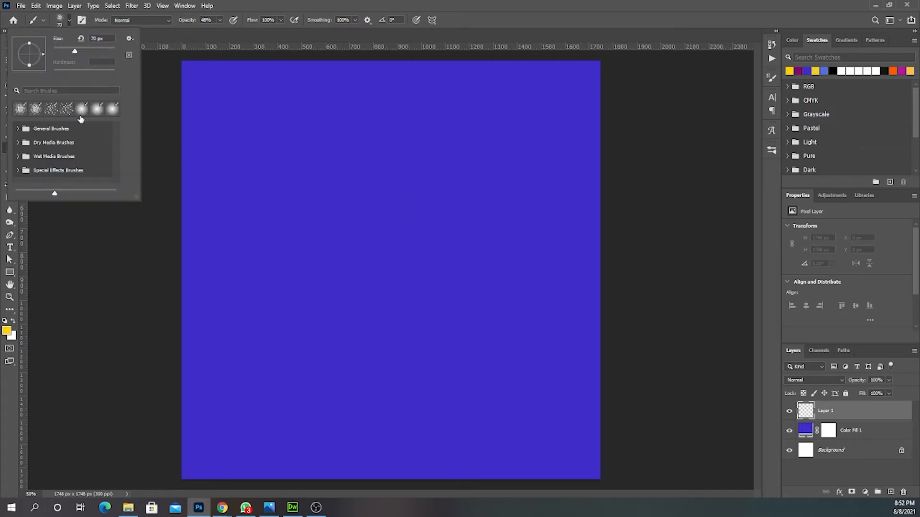
click(81, 115)
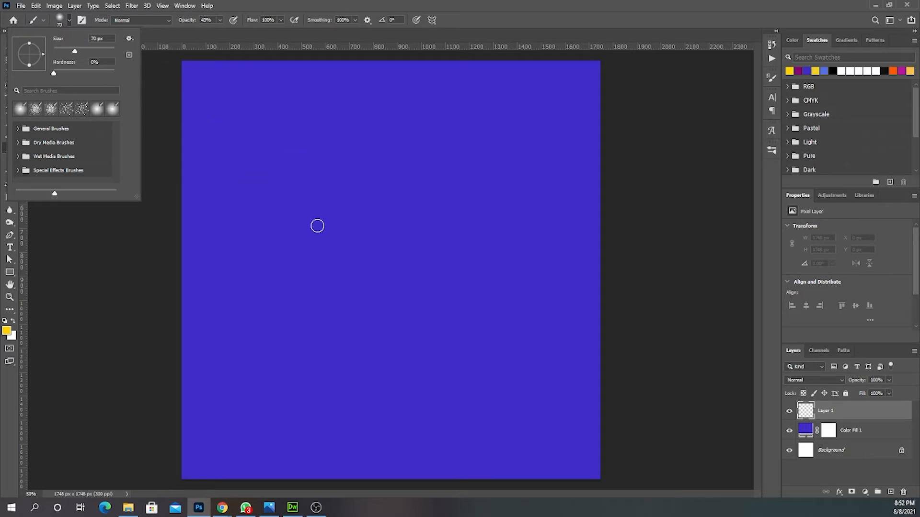
drag(75, 50, 95, 50)
text(1800)
key(Return)
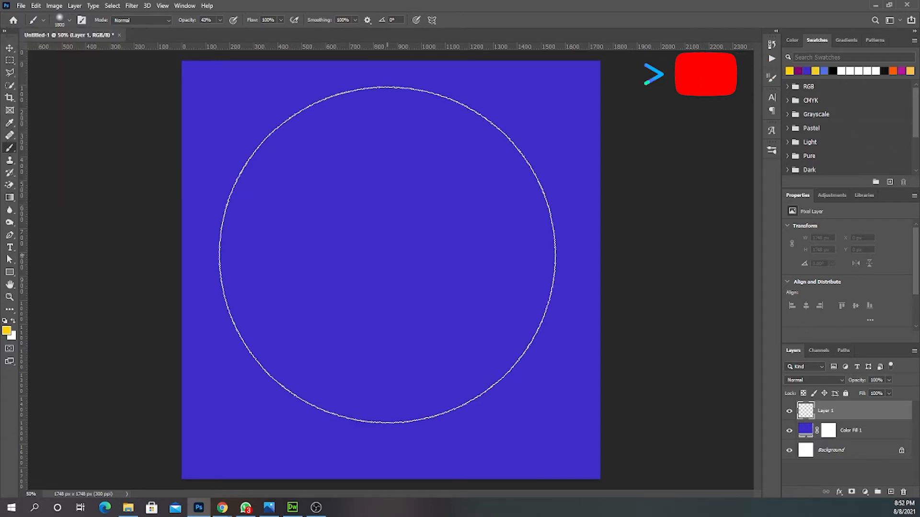
click(387, 255)
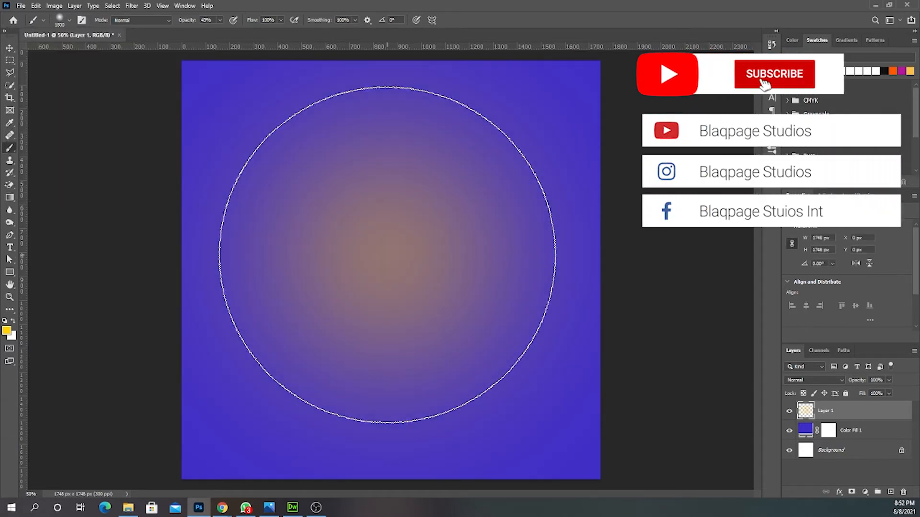
click(387, 255)
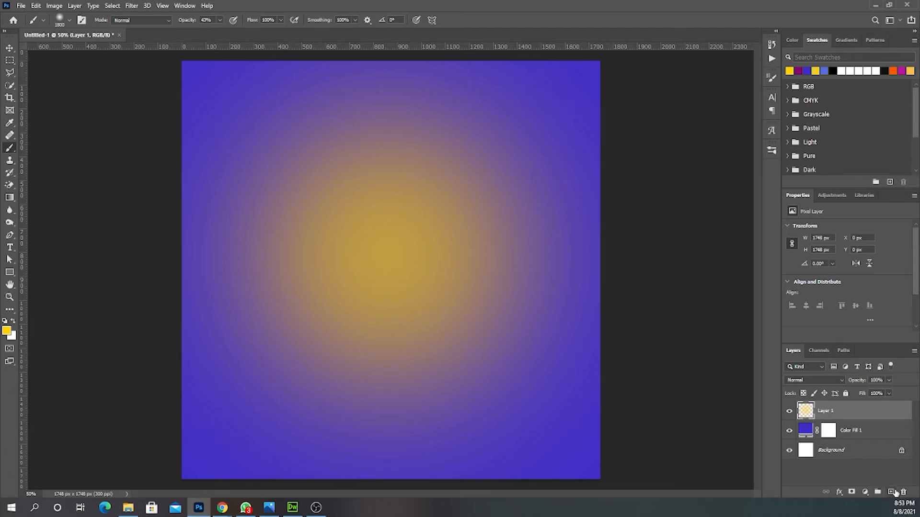
Add another layer and paint soft white glows on it in the canvas's upper right and lower left areas.
click(890, 492)
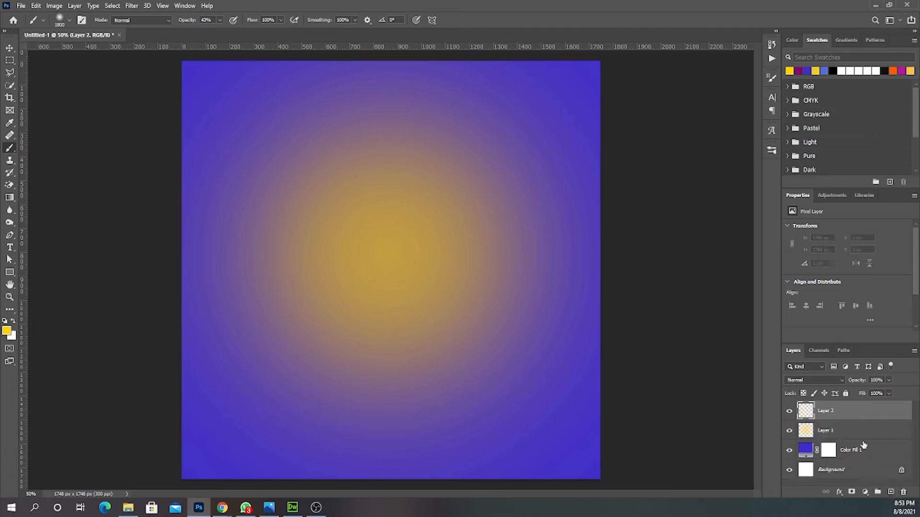
click(840, 71)
mouse_move(567, 206)
mouse_down()
mouse_move(566, 176)
mouse_move(554, 185)
mouse_up()
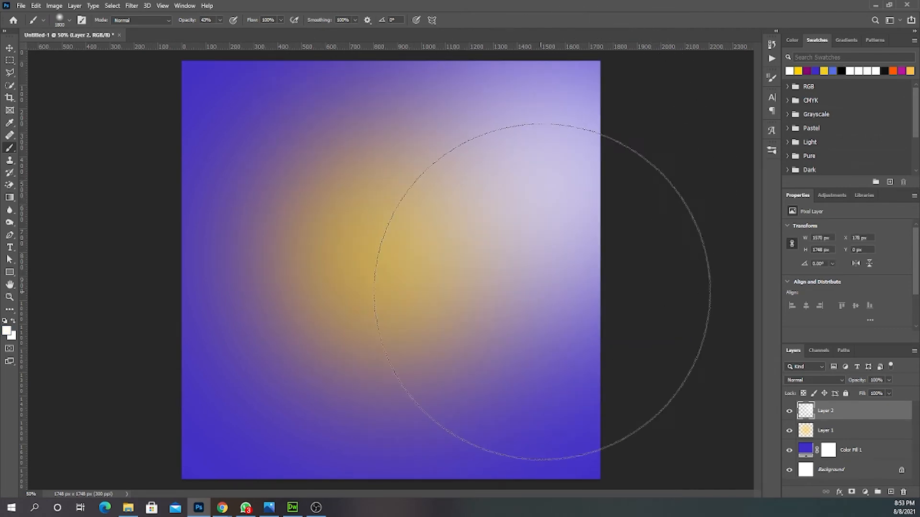
click(218, 359)
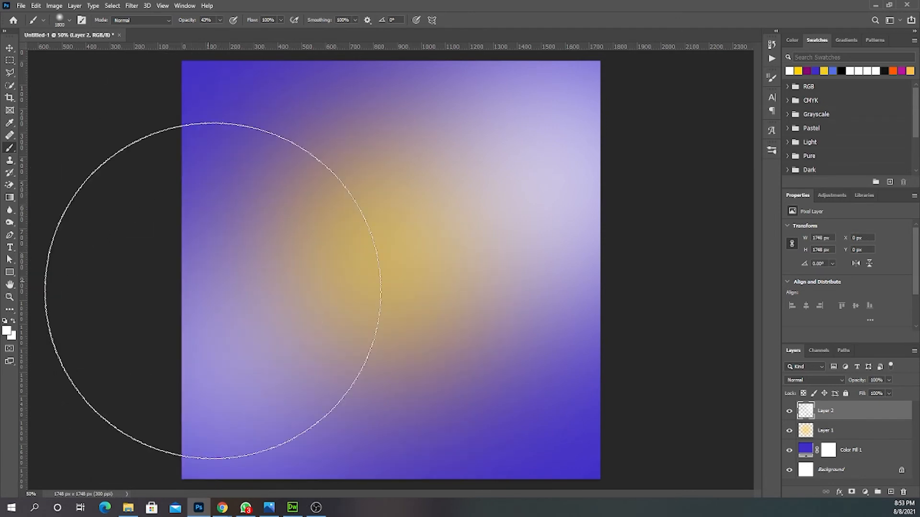
click(255, 328)
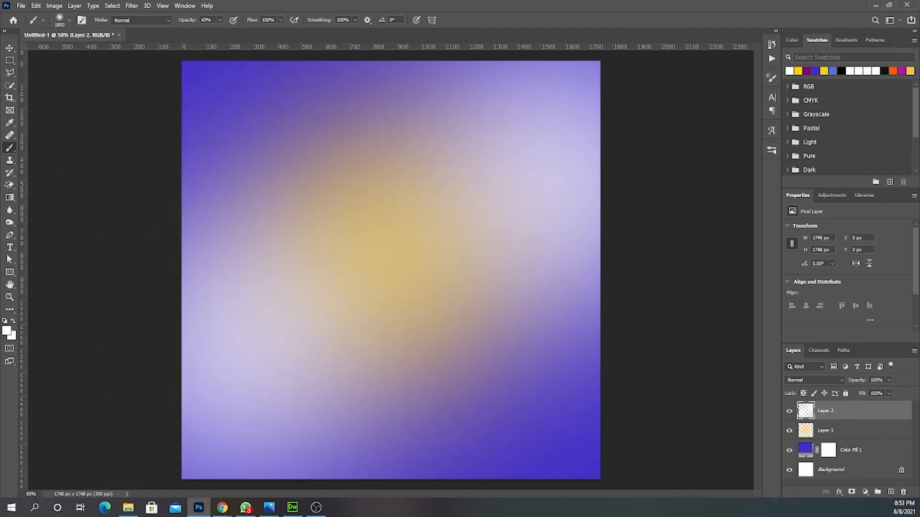
click(10, 48)
click(712, 280)
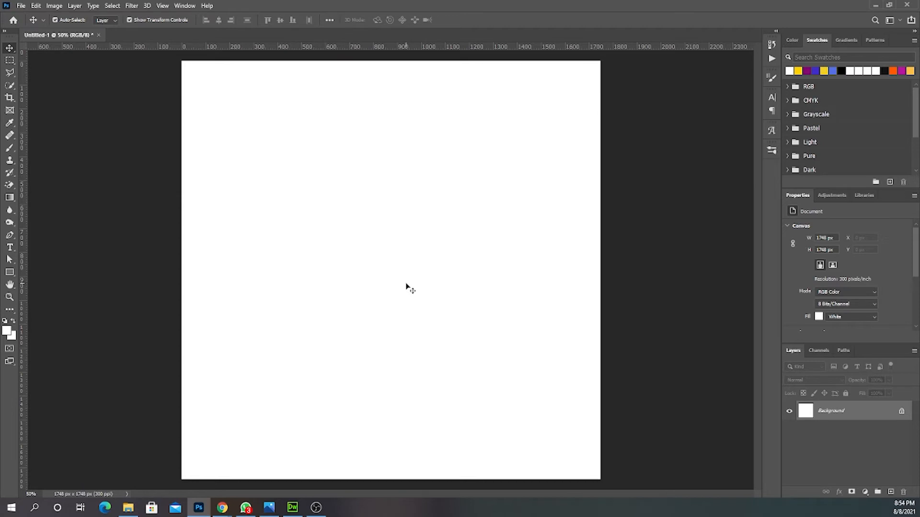
Add a solid colour fill layer above the Background in orange ff9600.
click(864, 492)
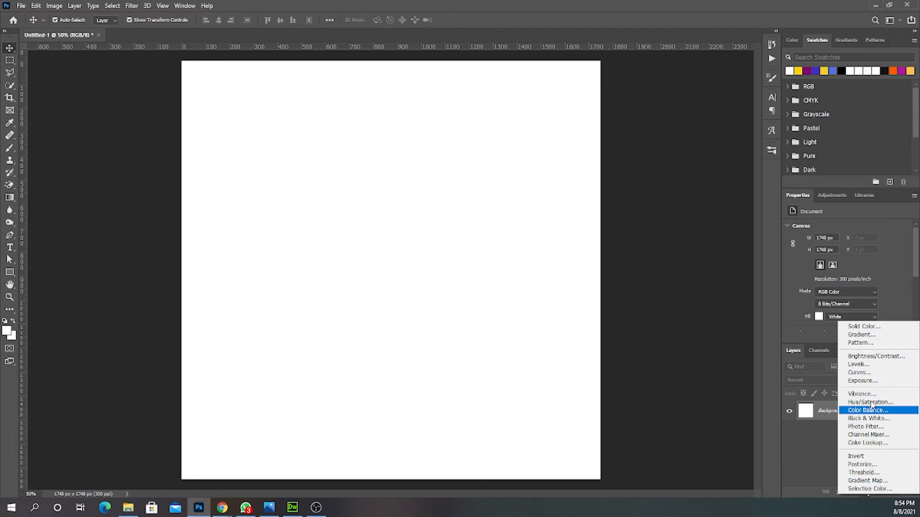
click(865, 327)
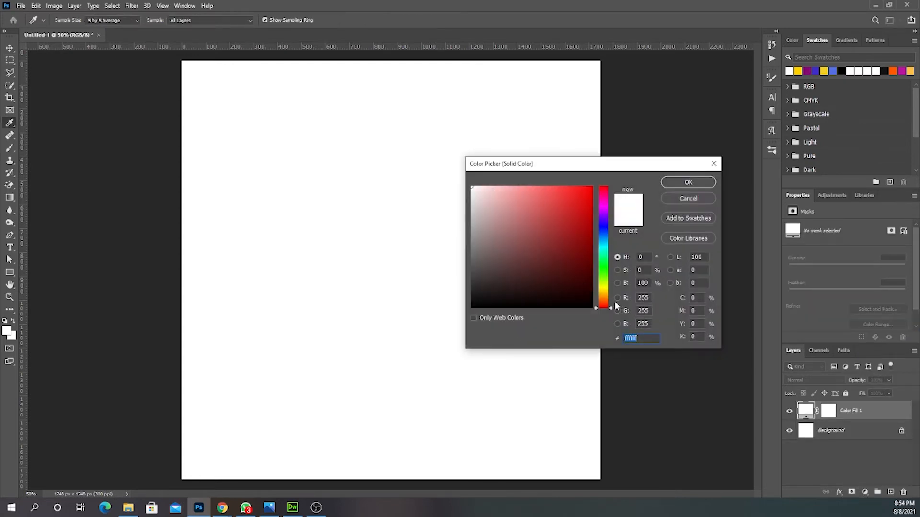
click(602, 293)
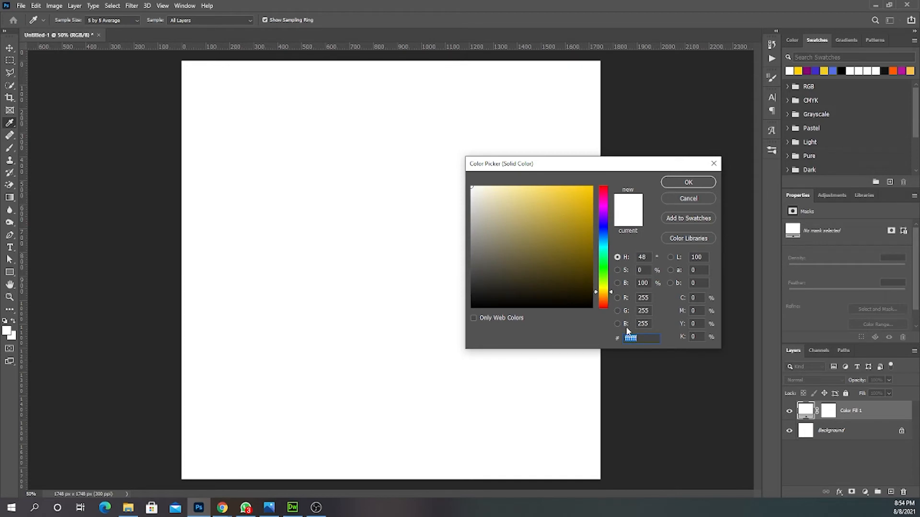
drag(612, 291, 610, 296)
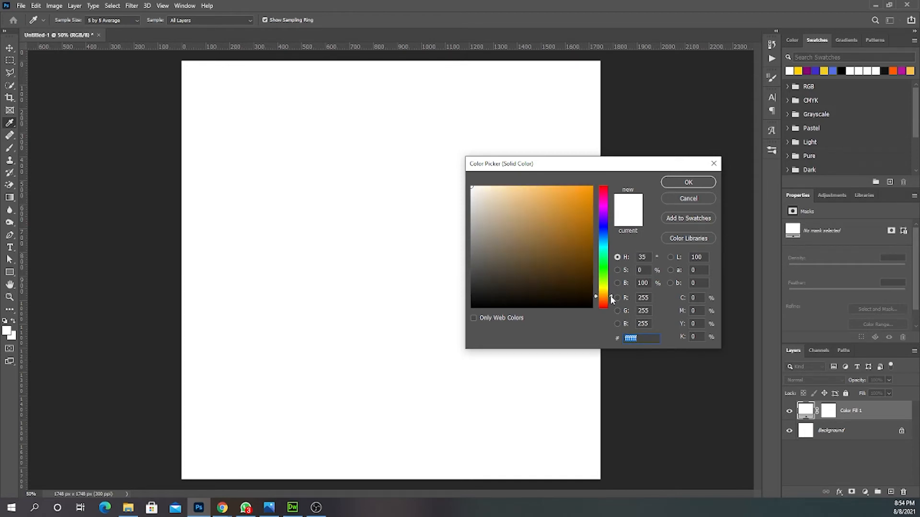
click(581, 192)
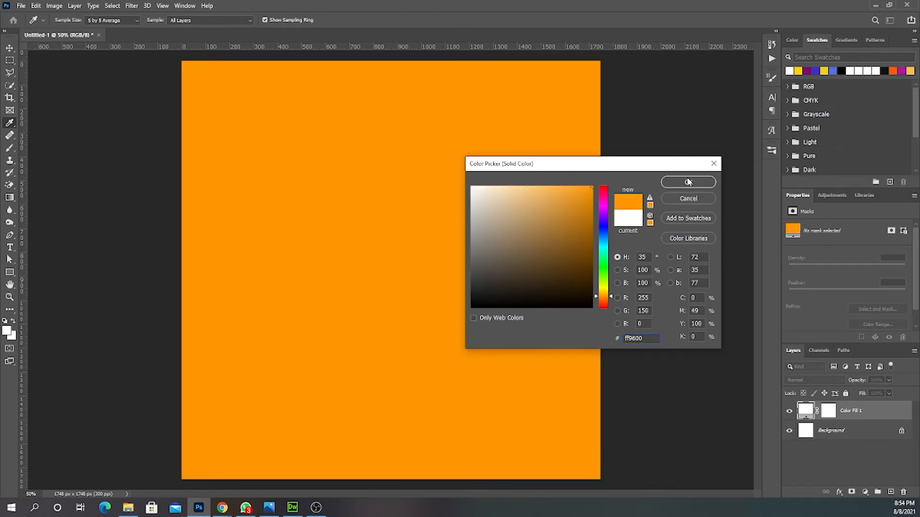
click(688, 182)
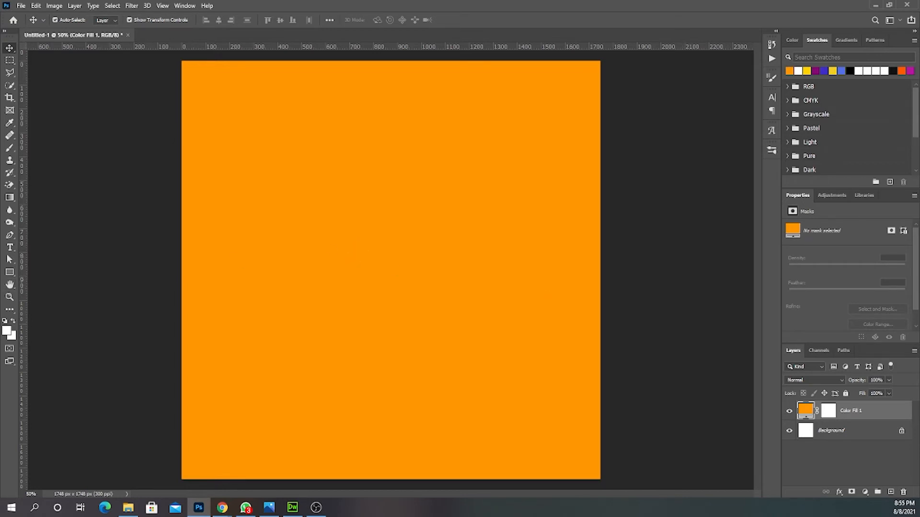
Draw a white circle about 826 px wide with the Ellipse tool and move it near the canvas centre.
click(9, 272)
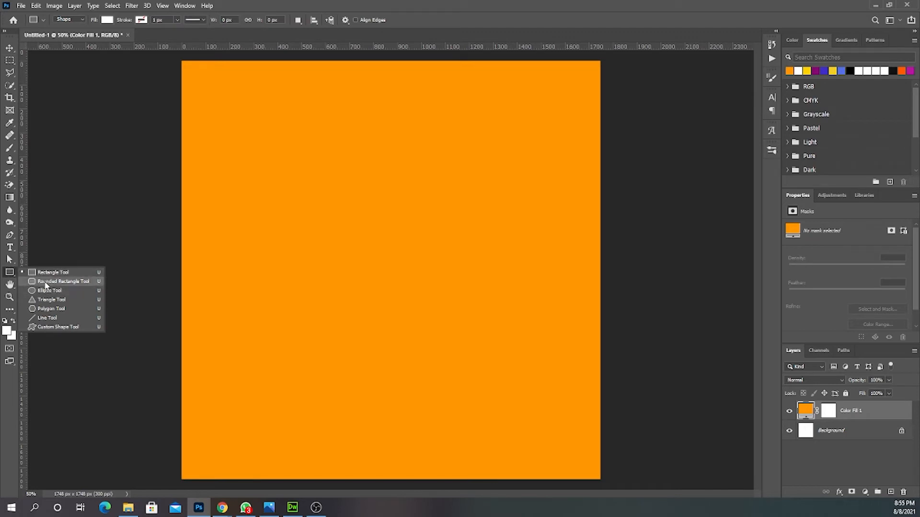
click(45, 276)
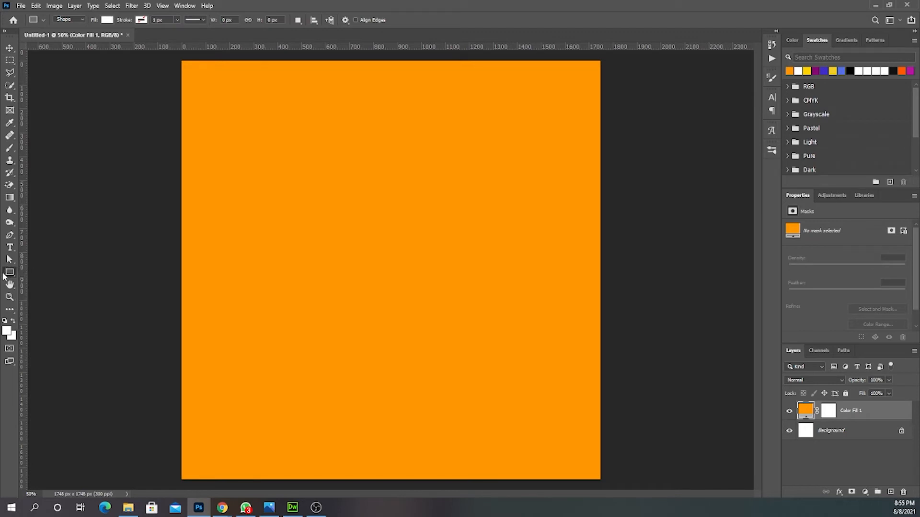
right_click(10, 275)
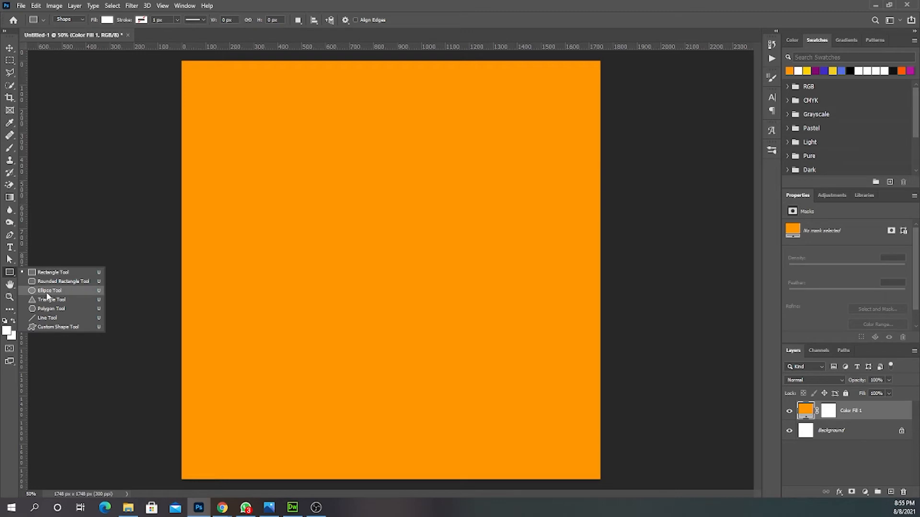
click(46, 291)
drag(322, 149, 520, 345)
click(10, 48)
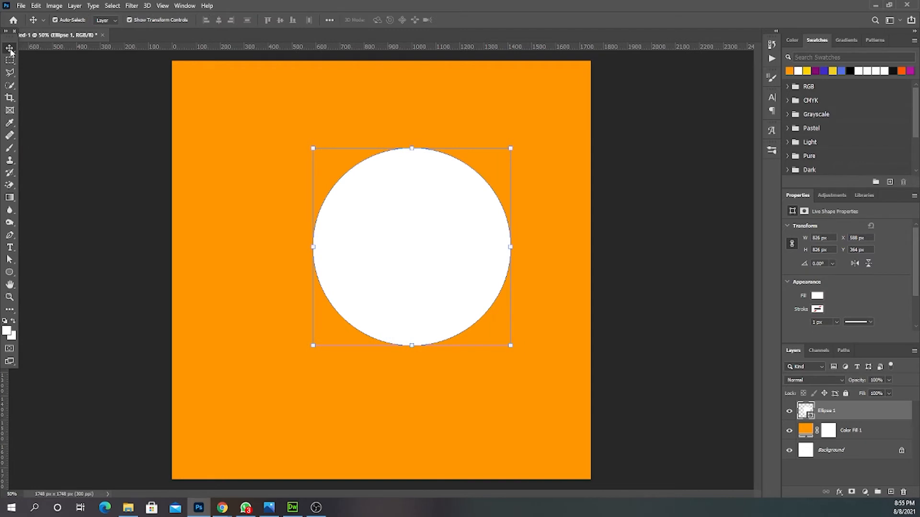
drag(432, 263, 407, 275)
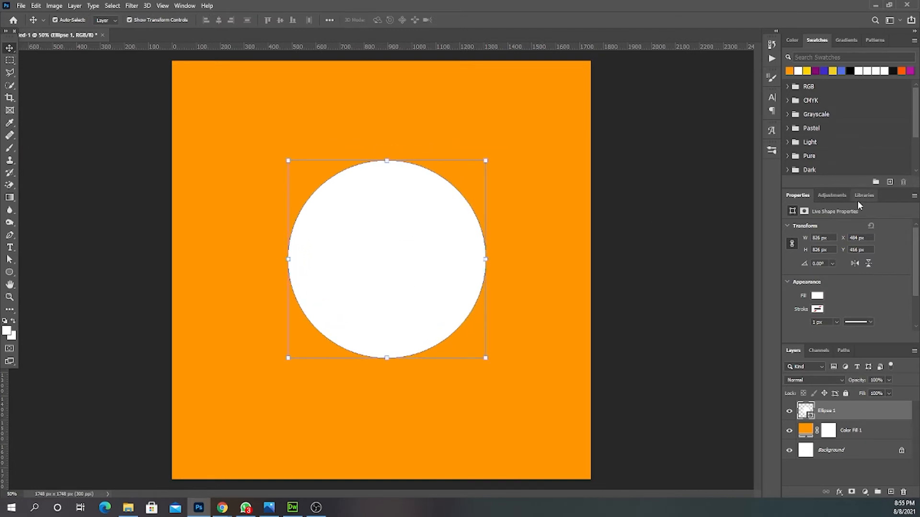
Make the white circle translucent with 39% opacity and 75% fill.
drag(860, 382, 832, 386)
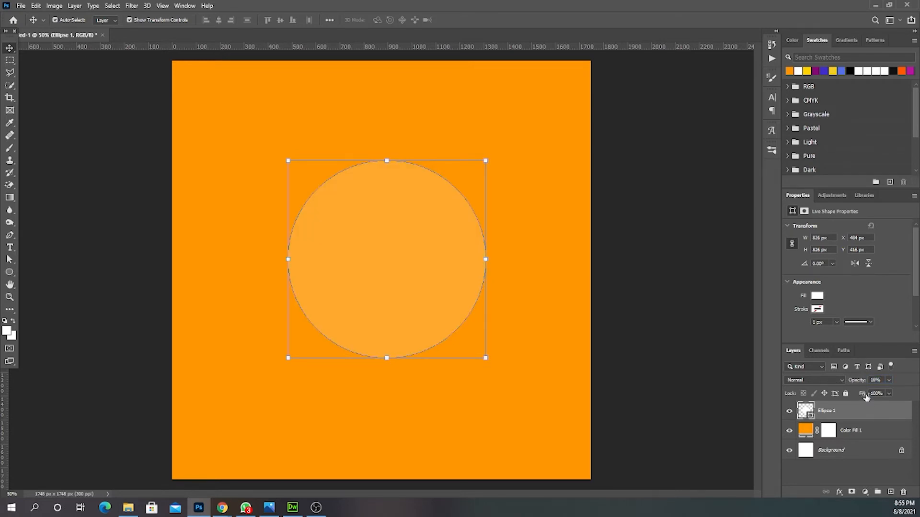
click(867, 381)
drag(863, 394, 852, 395)
Move the circle towards the canvas's upper left and shrink it to about 266 px wide.
drag(349, 273, 289, 210)
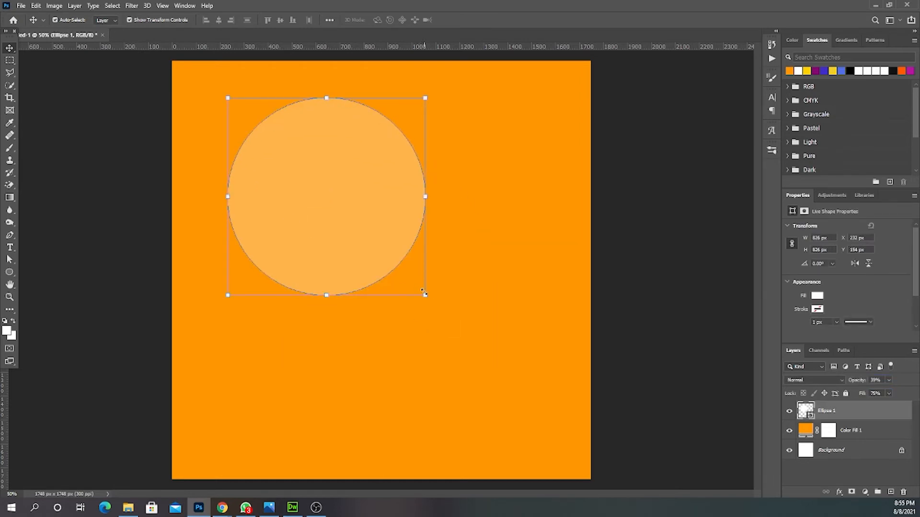
drag(426, 295, 358, 228)
key(Return)
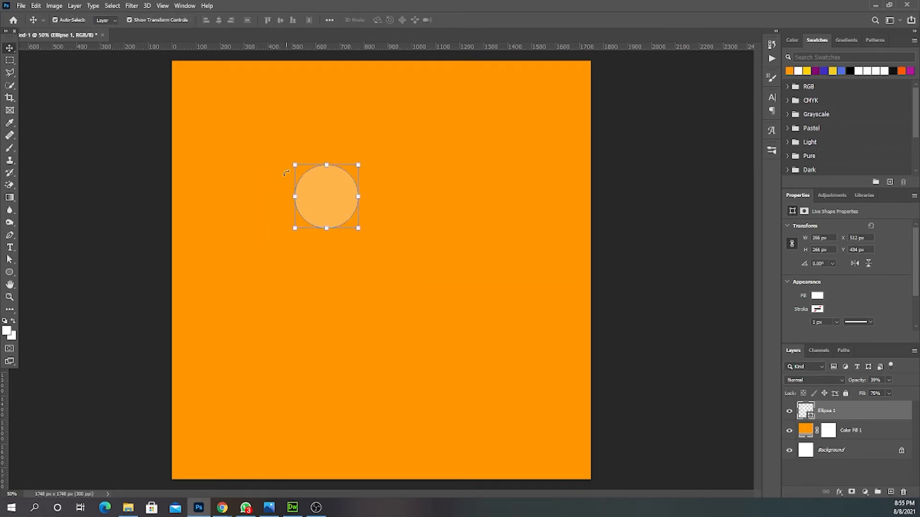
Duplicate the circle across to the right side of the canvas and shrink the copy.
drag(316, 196, 496, 201)
drag(518, 229, 414, 179)
key(Return)
Add further circle copies and enlarge one to about 1196 px over the canvas's lower left corner.
click(281, 206)
drag(277, 184, 252, 168)
drag(299, 269, 412, 511)
key(Return)
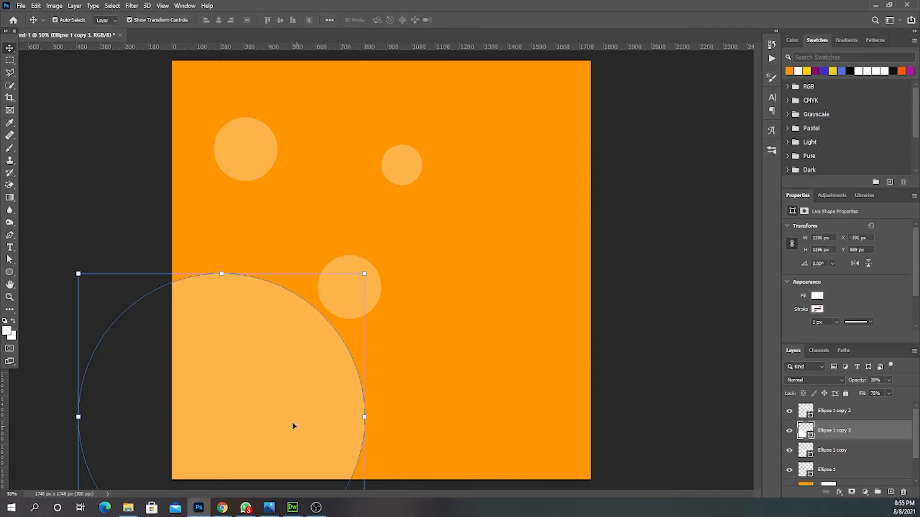
Duplicate the large circle into the canvas's upper right corner and reposition the small circles between the two large ones.
drag(294, 426, 279, 412)
click(324, 307)
drag(333, 301, 411, 373)
drag(268, 404, 629, 108)
drag(400, 175, 380, 218)
Reshape the large lower left circle into a wavy blob by adjusting its anchor points and handles, and nudge it outward.
click(343, 369)
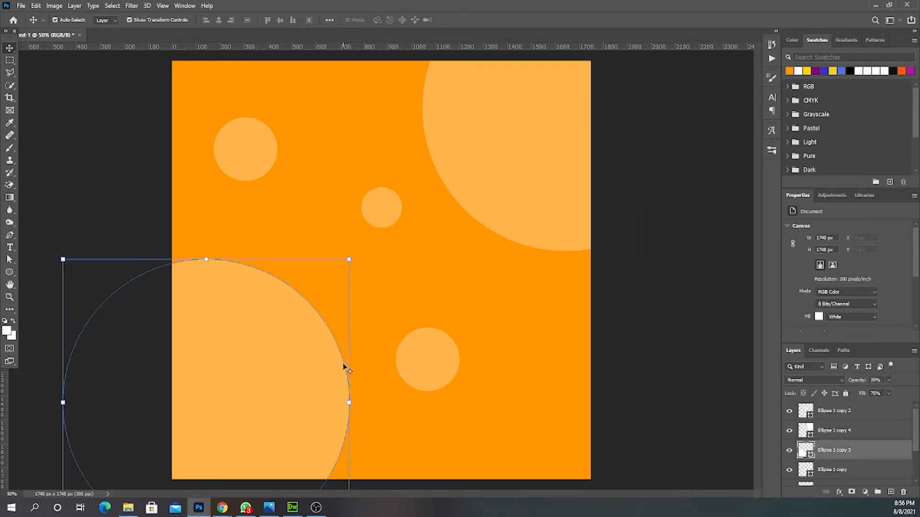
click(9, 235)
click(326, 329)
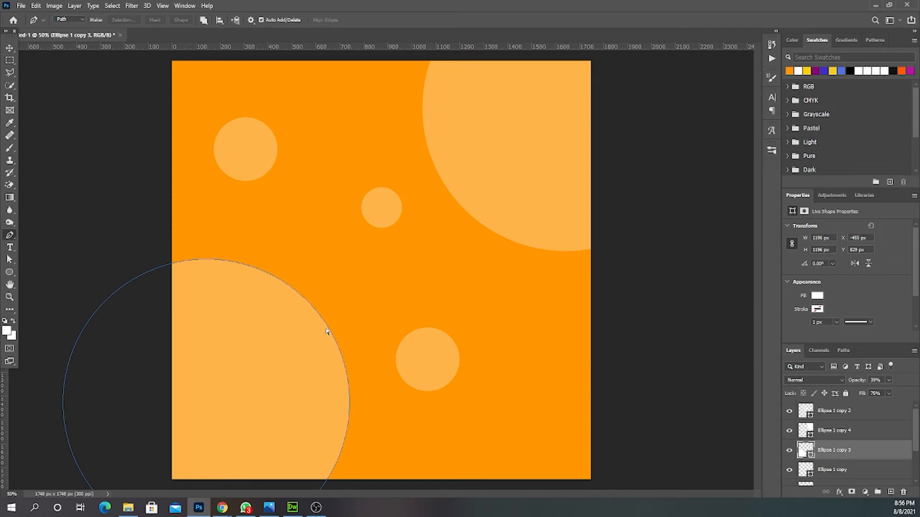
ctrl+click(350, 404)
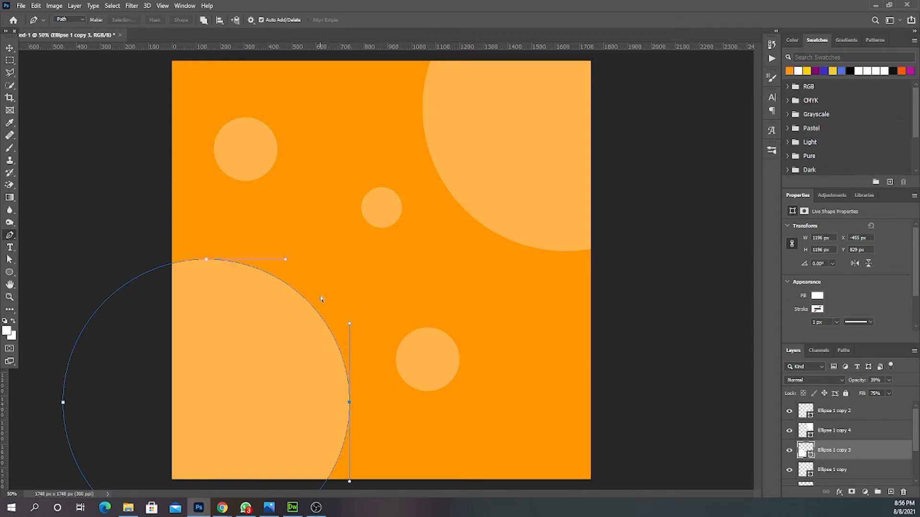
drag(349, 325, 267, 336)
click(441, 191)
drag(206, 260, 189, 259)
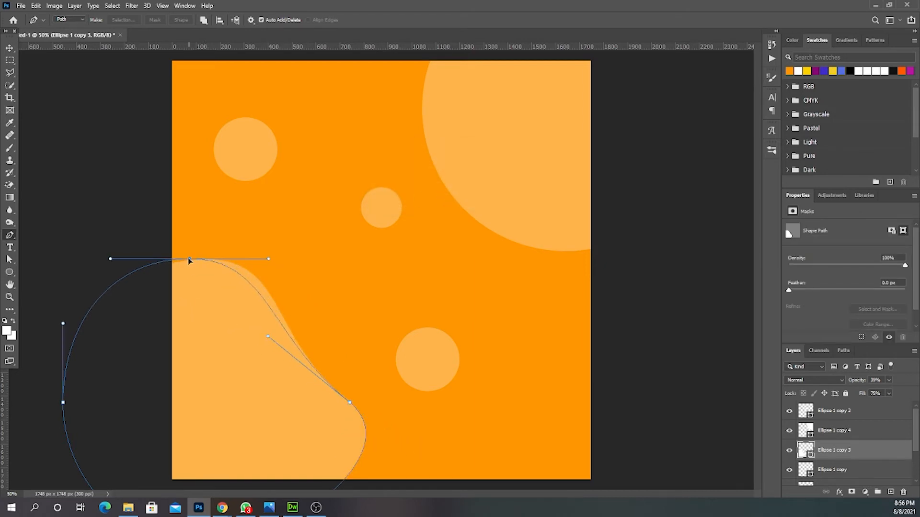
click(349, 403)
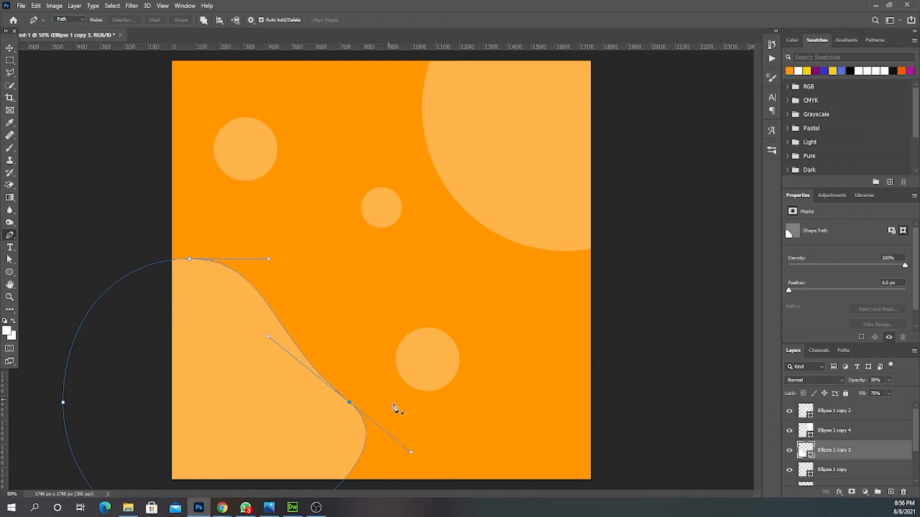
drag(411, 453, 419, 482)
key(v)
click(472, 136)
drag(226, 397, 218, 398)
Bend the large upper right circle into a matching wavy blob by moving its anchor point and curve handles.
click(552, 181)
key(p)
ctrl+click(481, 224)
drag(486, 251, 482, 175)
key(Return)
drag(422, 109, 385, 94)
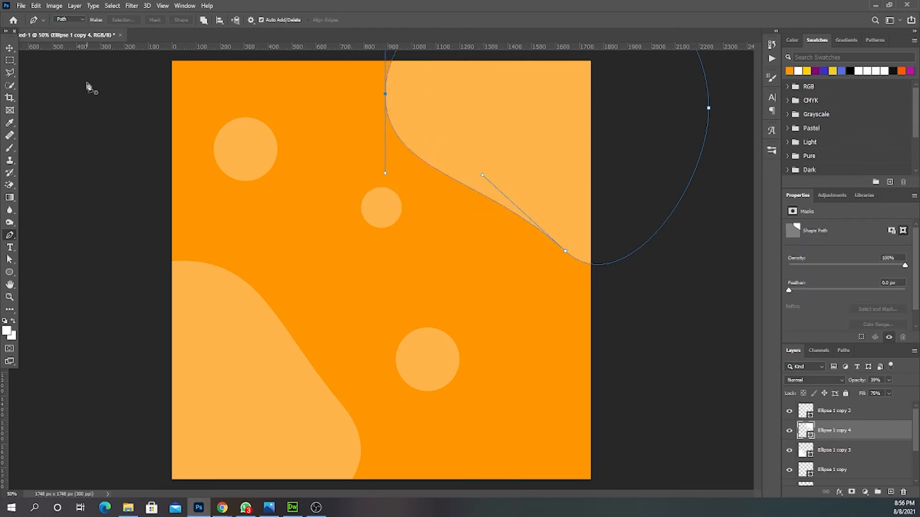
click(10, 48)
click(67, 113)
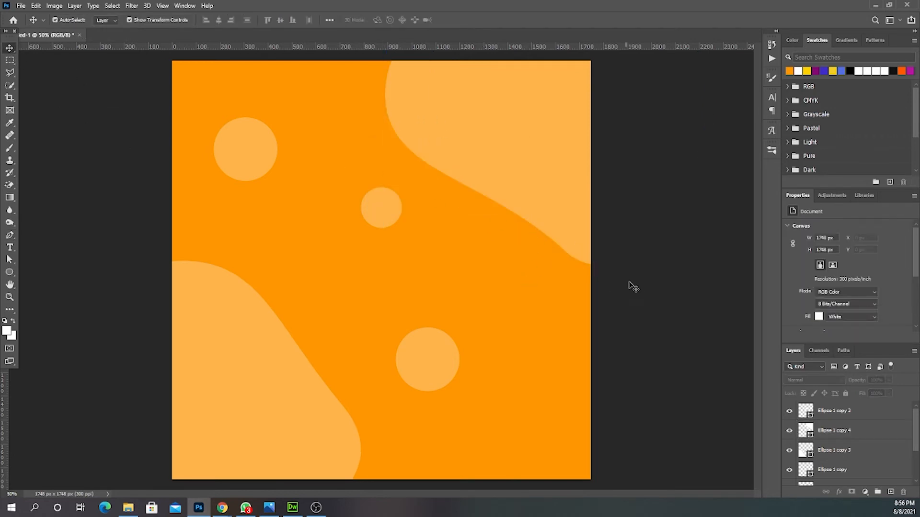
Fine-tune the layout by repositioning the three small circles and shifting the upper right blob further into the canvas.
drag(383, 209, 417, 256)
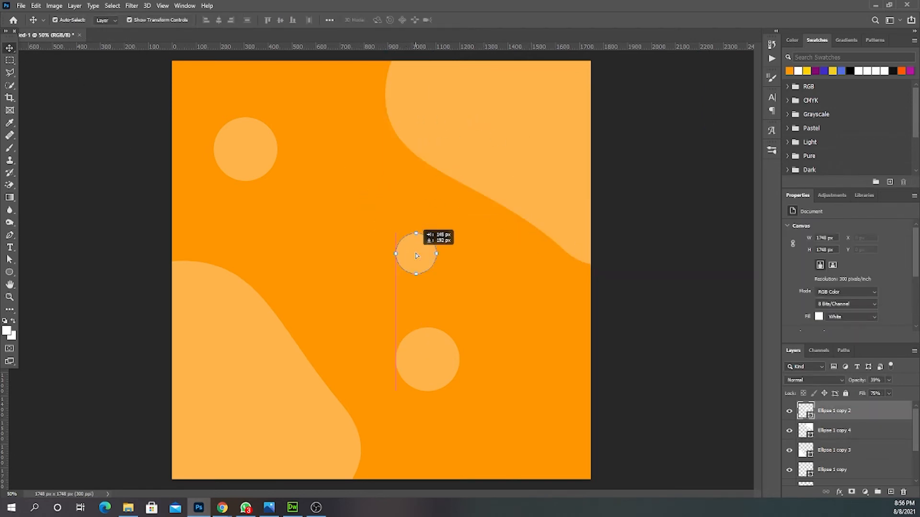
drag(443, 353, 450, 376)
click(394, 196)
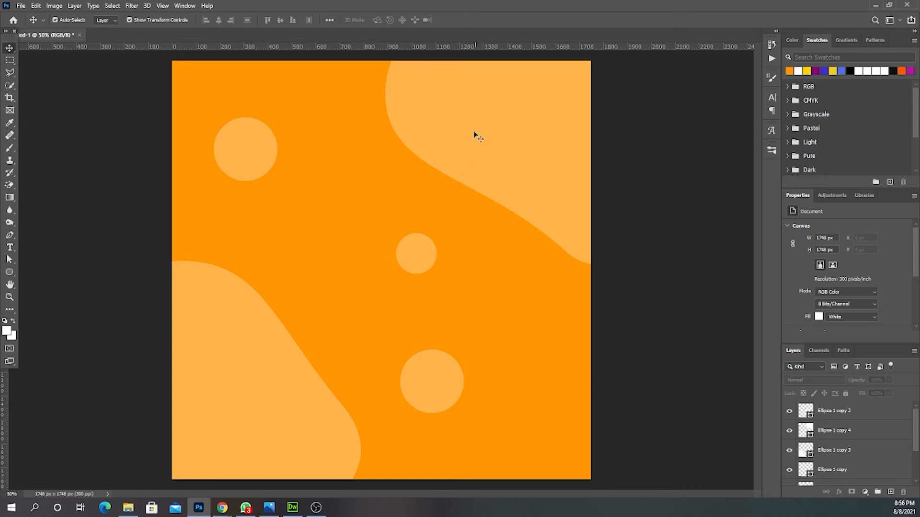
drag(461, 166, 440, 155)
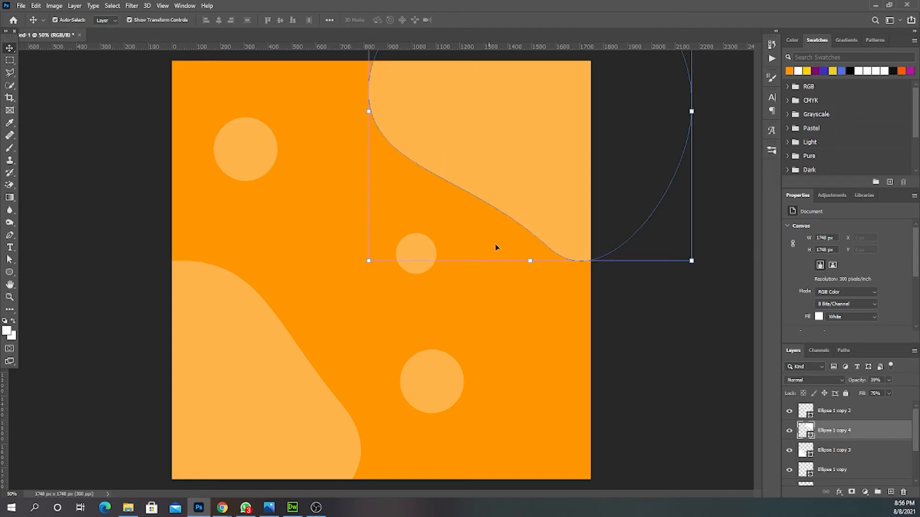
click(522, 176)
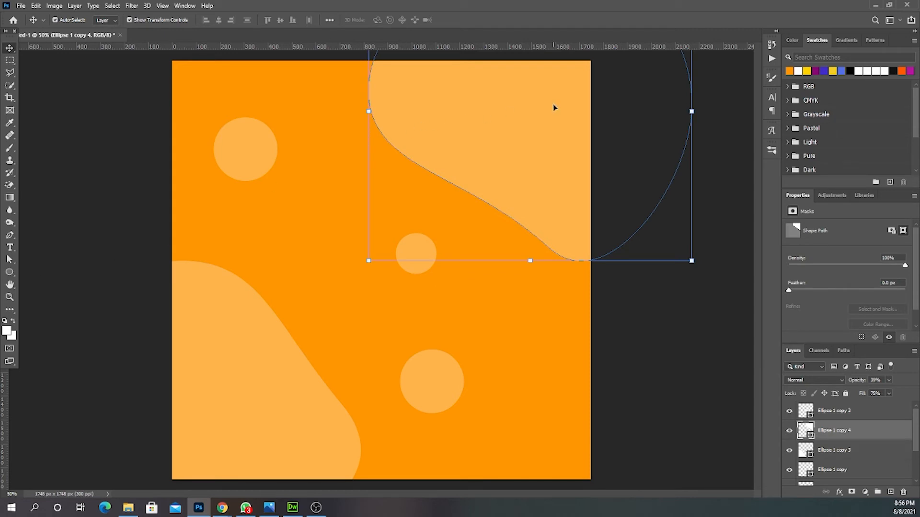
drag(257, 158, 251, 166)
click(700, 314)
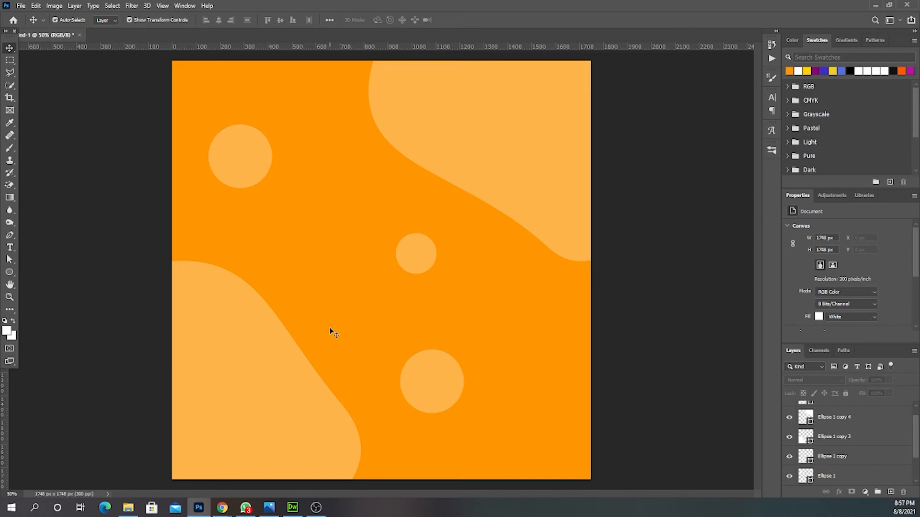
Delete every layer above the Background, and remove the custom gradient's colour stop at 26%.
click(275, 369)
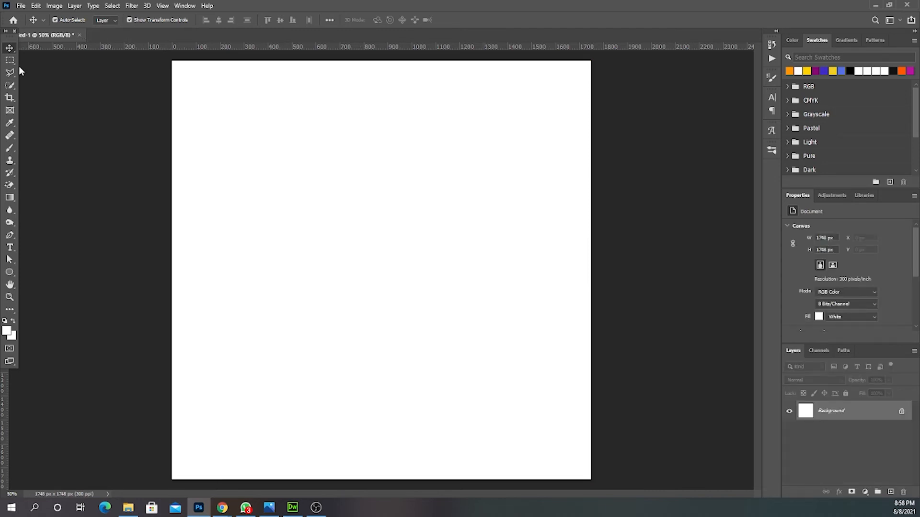
click(10, 198)
click(72, 19)
click(318, 269)
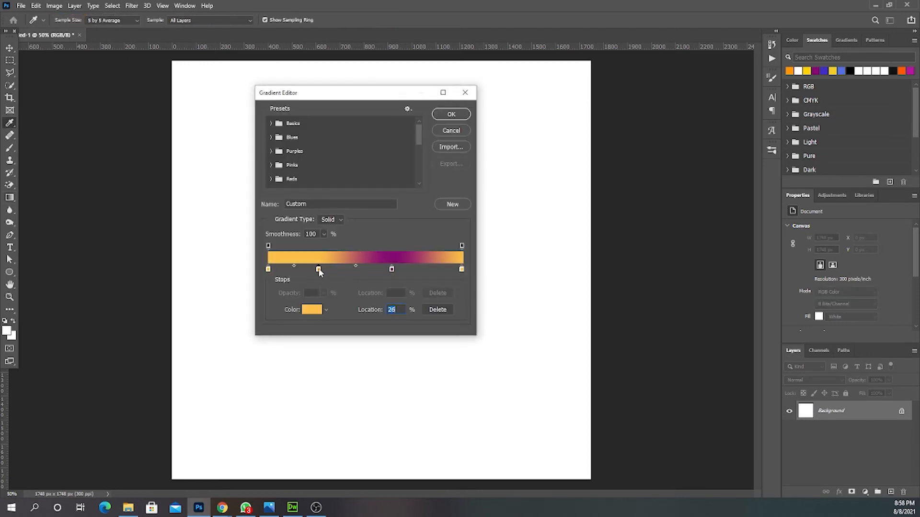
drag(319, 270, 313, 289)
Recolour the custom gradient with a magenta start stop and an orange middle stop in place of the purple one.
double_click(268, 269)
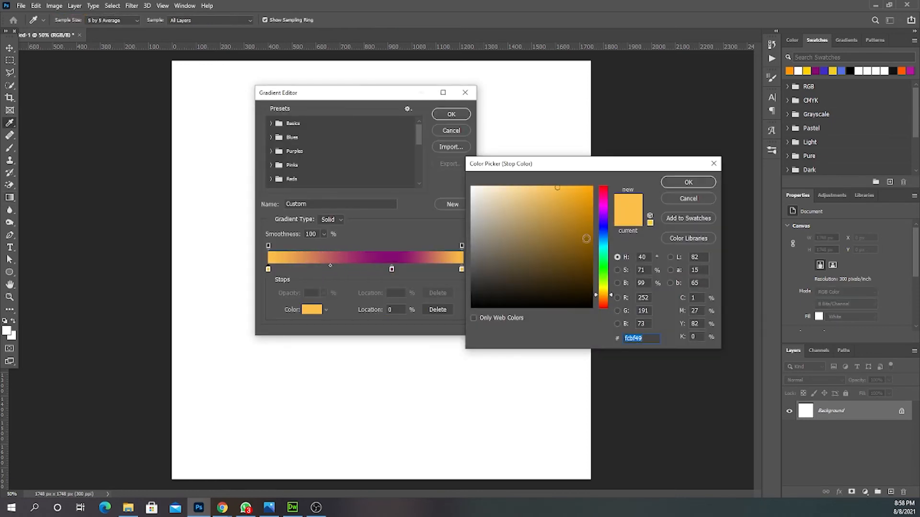
click(604, 302)
click(592, 186)
click(685, 185)
mouse_move(268, 270)
mouse_down()
mouse_move(365, 271)
mouse_move(267, 273)
mouse_up()
double_click(268, 270)
click(584, 225)
click(685, 186)
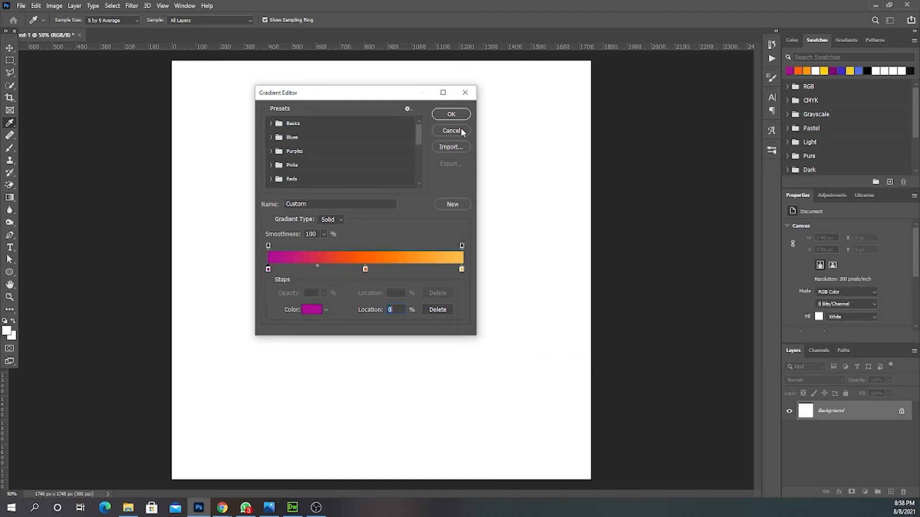
key(Return)
Fill a new layer with the linear gradient, running vertically from magenta at the canvas's bottom to light orange at its top.
click(891, 492)
drag(187, 154, 549, 300)
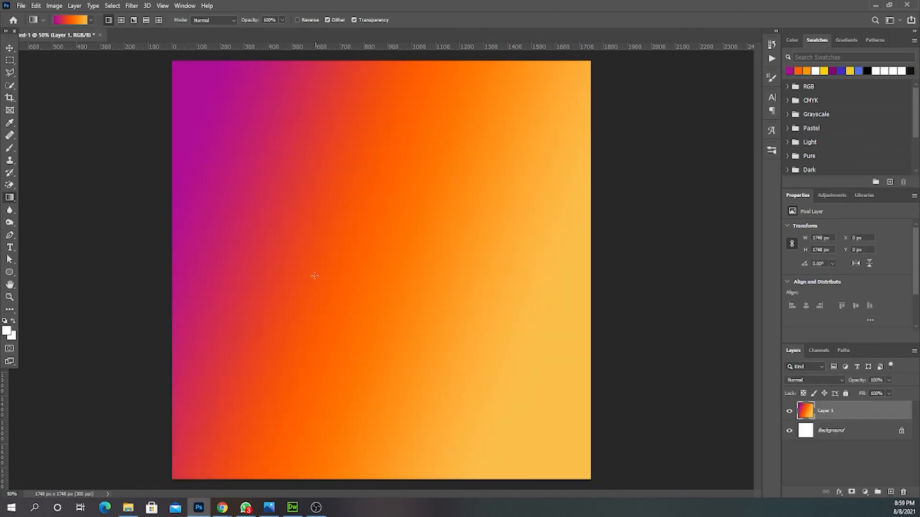
drag(393, 340, 393, 67)
drag(363, 417, 362, 64)
drag(369, 479, 366, 72)
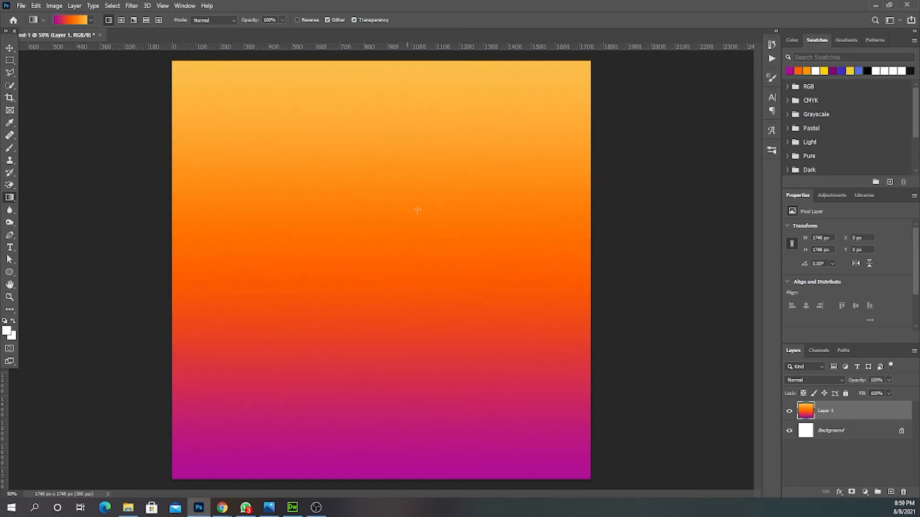
click(10, 48)
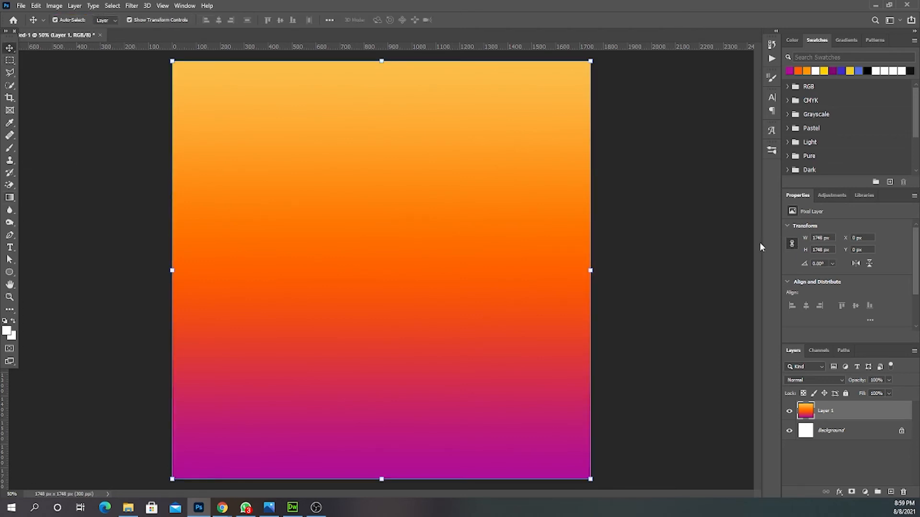
click(696, 263)
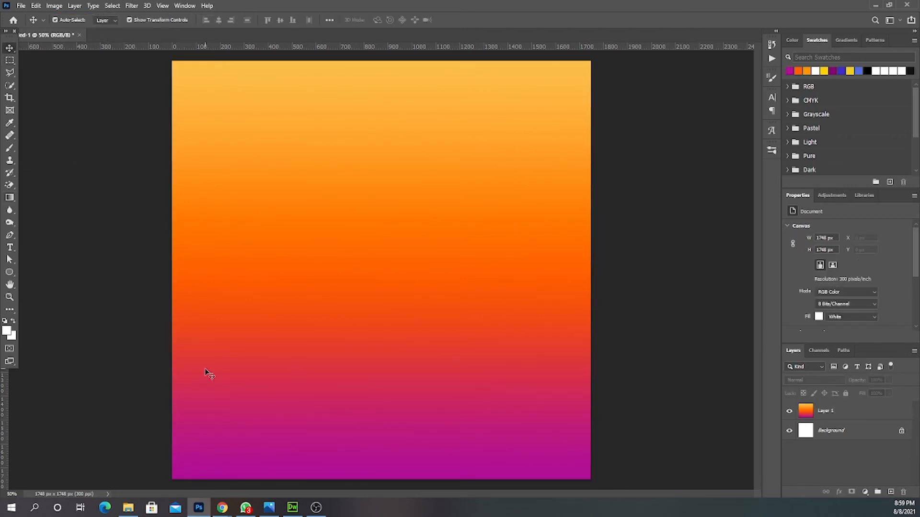
Draw a white circle about 692 px wide with the Ellipse tool and position it near the canvas's centre.
click(9, 273)
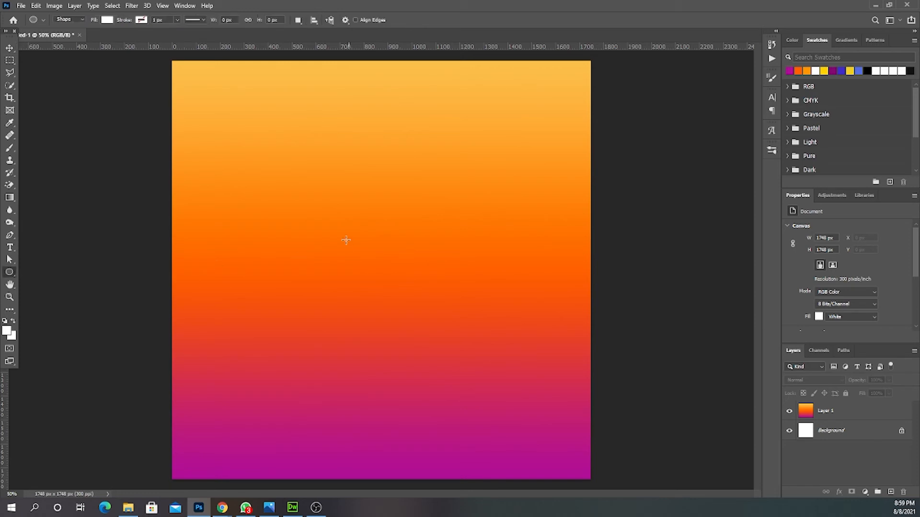
drag(317, 215, 489, 380)
click(9, 51)
drag(371, 320, 403, 291)
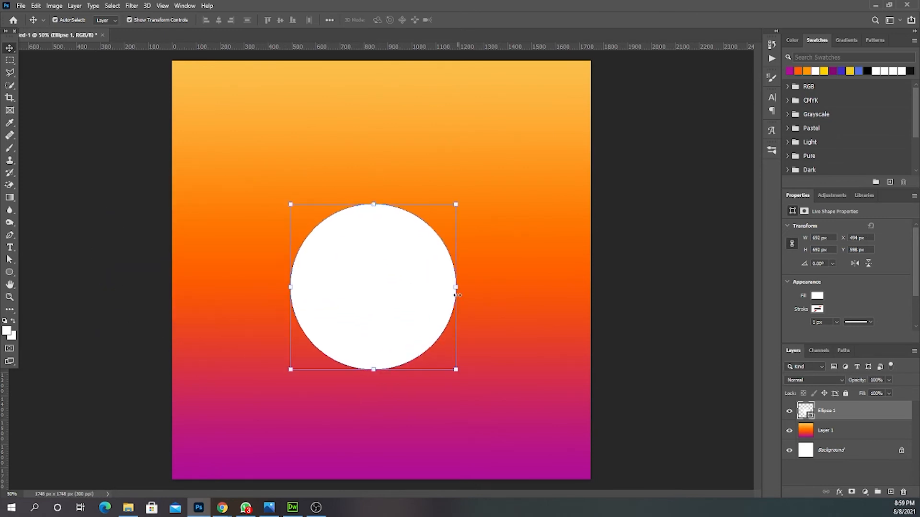
Reshape the white circle into an irregular blob by pulling its top anchor inward, and move it to the canvas's lower left.
click(9, 235)
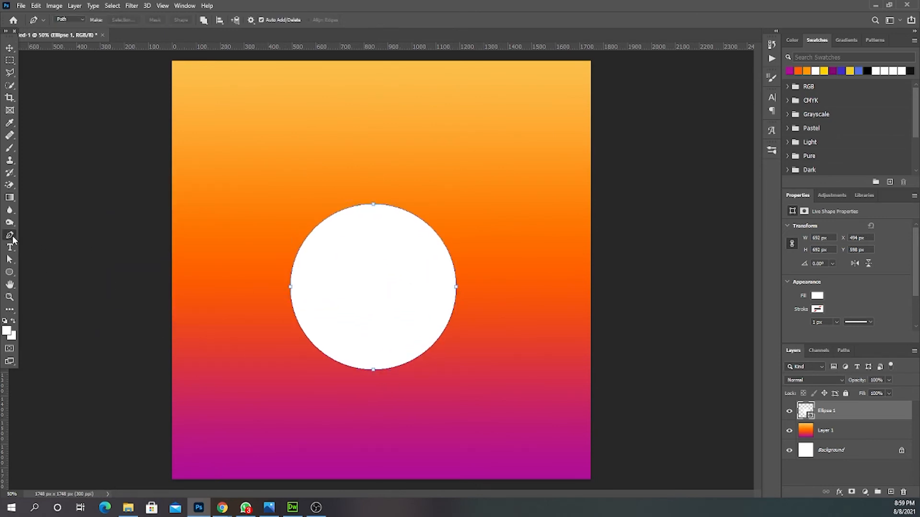
drag(373, 205, 348, 220)
key(Return)
click(376, 207)
ctrl+click(290, 287)
drag(456, 287, 463, 291)
click(9, 48)
drag(353, 290, 314, 331)
Make the blob translucent with a layer opacity of 47% and a reduced fill, adjusting its position slightly.
drag(857, 380, 841, 380)
drag(862, 393, 846, 381)
click(670, 354)
drag(342, 301, 297, 276)
drag(318, 323, 333, 322)
drag(862, 395, 858, 396)
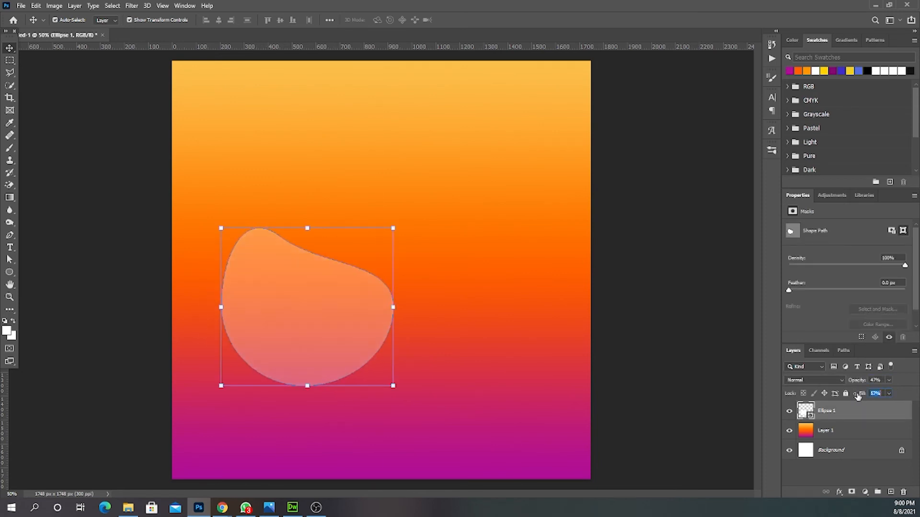
Duplicate the translucent blob towards the upper right of the canvas.
click(671, 376)
drag(330, 327, 471, 220)
click(712, 402)
drag(503, 192, 495, 185)
key(ctrl+z)
click(637, 201)
Rotate and enlarge the blob copy so it runs off the canvas's upper right corner, and shift the original blob down.
click(449, 234)
drag(518, 144, 244, 368)
drag(421, 239, 456, 155)
drag(539, 235, 551, 253)
drag(502, 189, 562, 148)
key(Return)
drag(342, 362, 335, 382)
click(125, 356)
Draw a small white circle in the lower right area and reduce its opacity and fill to make it translucent.
click(10, 272)
drag(496, 350, 526, 379)
key(v)
mouse_move(860, 382)
mouse_down()
mouse_move(849, 383)
mouse_move(849, 397)
mouse_up()
drag(861, 382, 849, 383)
mouse_move(863, 396)
mouse_down()
mouse_move(852, 397)
mouse_move(853, 382)
mouse_up()
click(680, 376)
Copy the small circle to the upper left corner, enlarge it beyond the canvas edge, and duplicate it into the lower right corner.
drag(513, 372, 300, 202)
key(Return)
click(686, 192)
click(721, 373)
drag(233, 169, 644, 491)
click(679, 272)
click(678, 323)
Add medium-sized copies of the small circle near the canvas's top edge and bottom edge.
drag(511, 366, 345, 132)
key(Return)
click(661, 268)
click(428, 442)
drag(439, 450, 446, 457)
key(Return)
Copy the small circle to the right and left sides of the canvas and scale the copies down.
drag(458, 306, 563, 259)
click(661, 283)
click(77, 243)
key(Return)
click(232, 218)
drag(223, 207, 230, 215)
key(Return)
click(148, 226)
Fine-tune the layout by adjusting the lower right small circle and upper right blob, and moving the lower left blob.
drag(483, 297, 511, 334)
click(431, 357)
click(541, 146)
drag(620, 206, 642, 227)
drag(662, 233, 644, 261)
key(Return)
click(644, 262)
drag(306, 389, 300, 396)
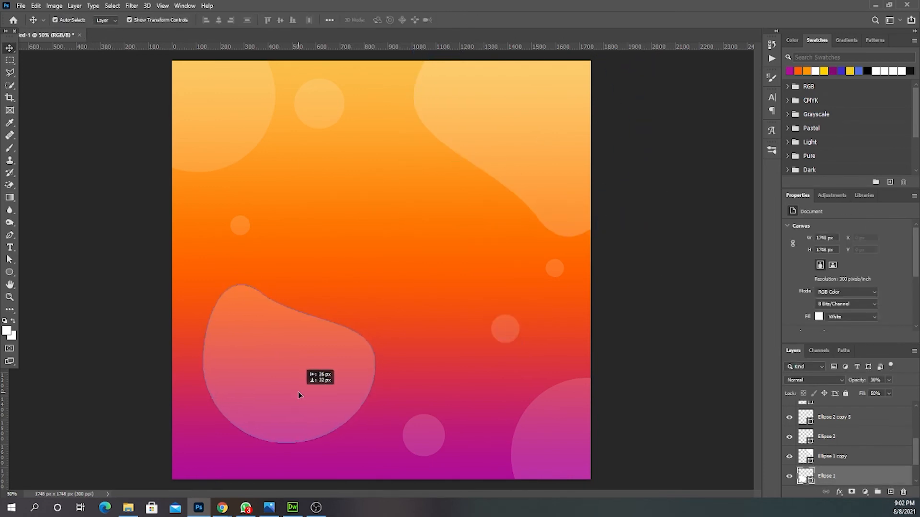
click(626, 285)
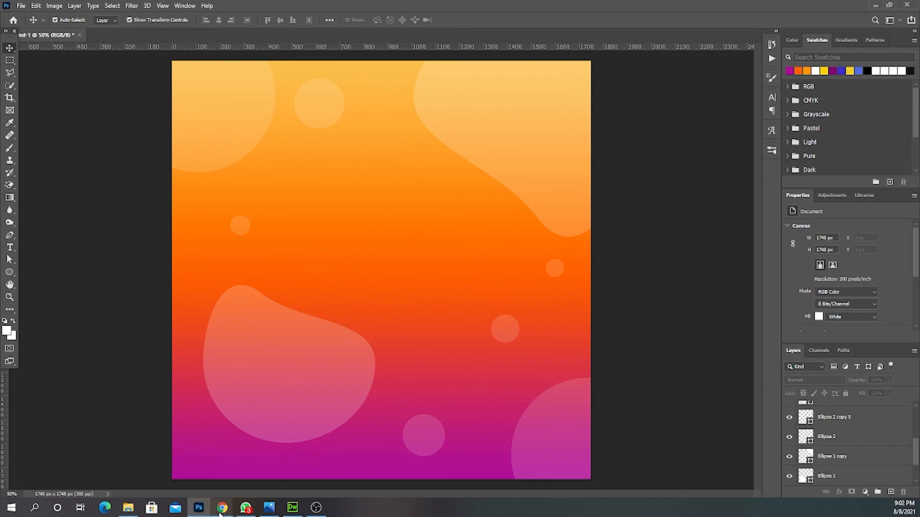
Switch to File Explorer and browse the Downloads folder for the striped background image 2923239.jpg.
mouse_move(222, 509)
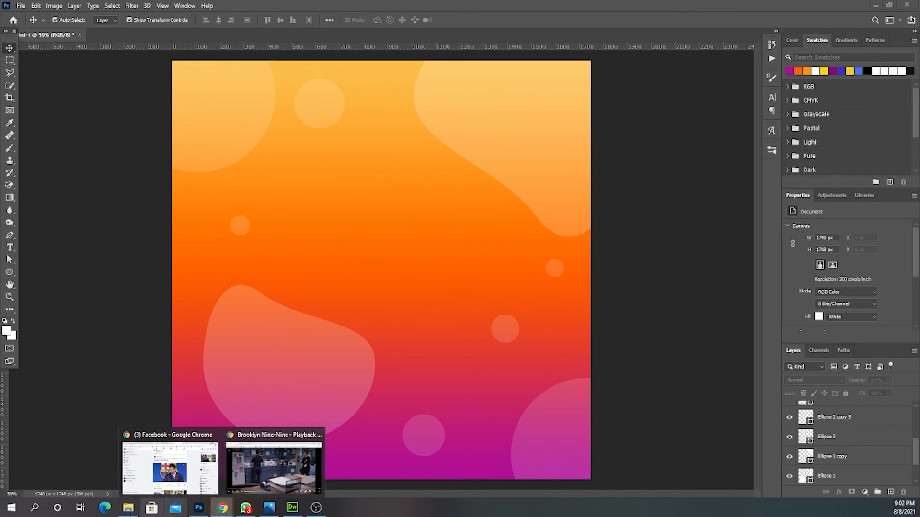
right_click(130, 515)
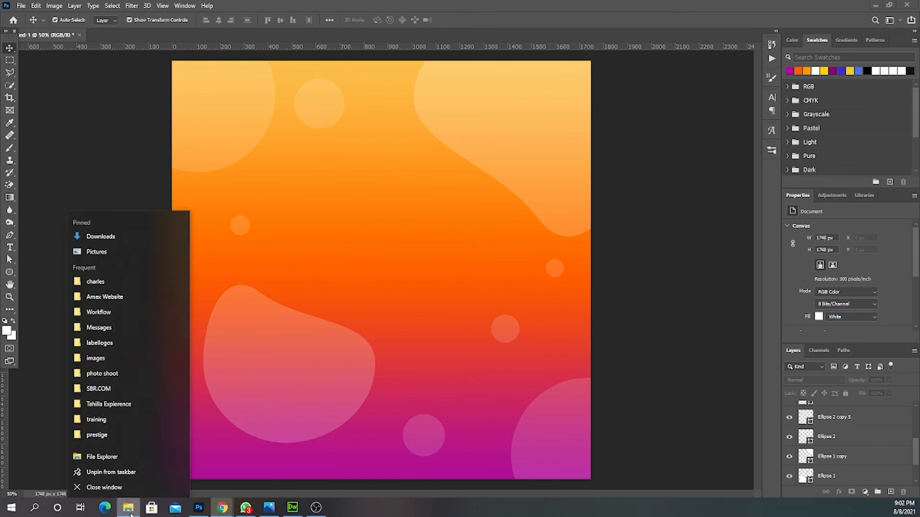
click(104, 237)
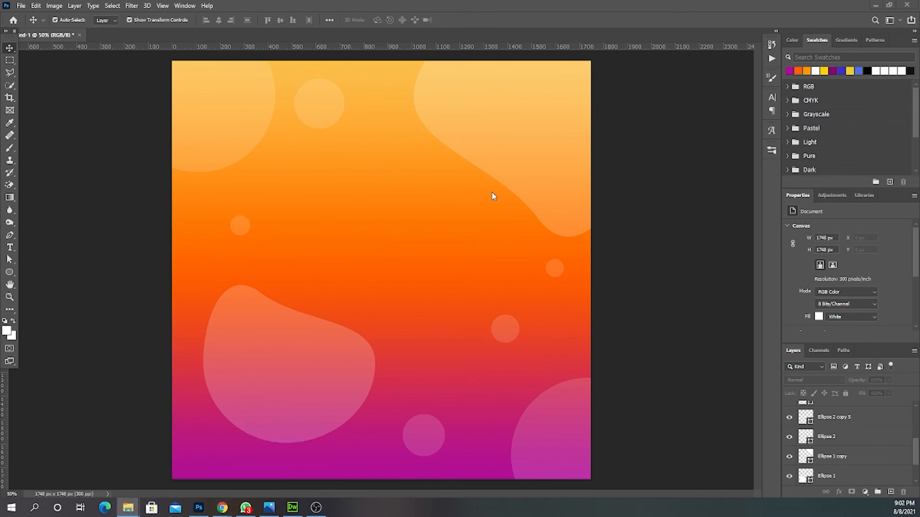
scroll(492, 195, down, 10)
scroll(453, 306, down, 15)
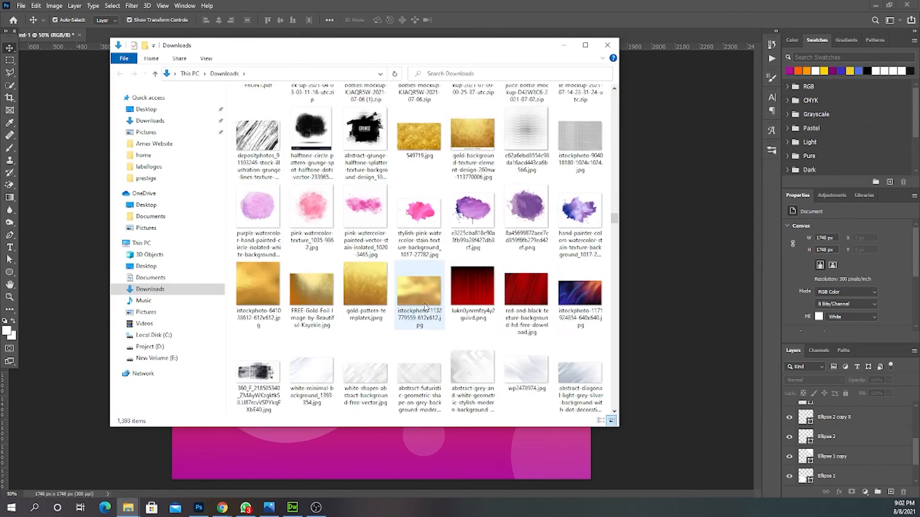
scroll(486, 339, down, 15)
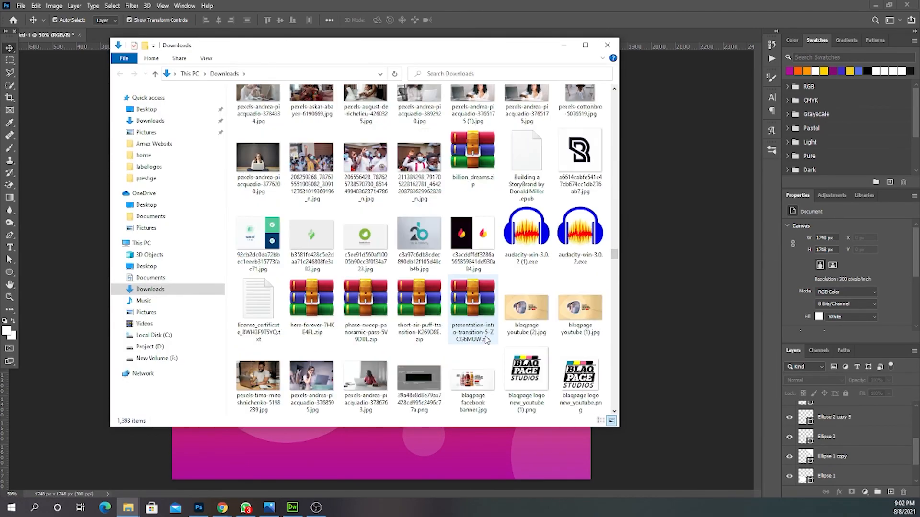
scroll(487, 339, down, 5)
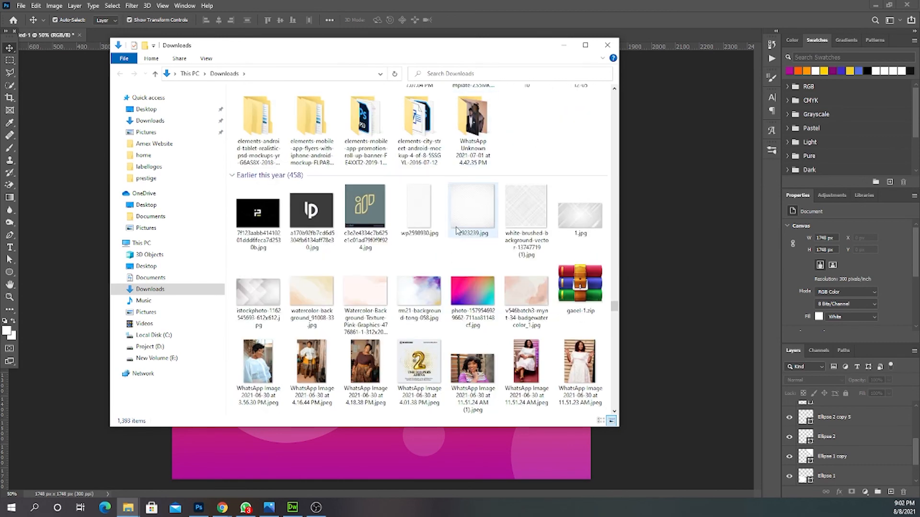
Place 2923239.jpg over the whole canvas in Photoshop and set its blend mode to Linear Burn.
drag(471, 211, 720, 264)
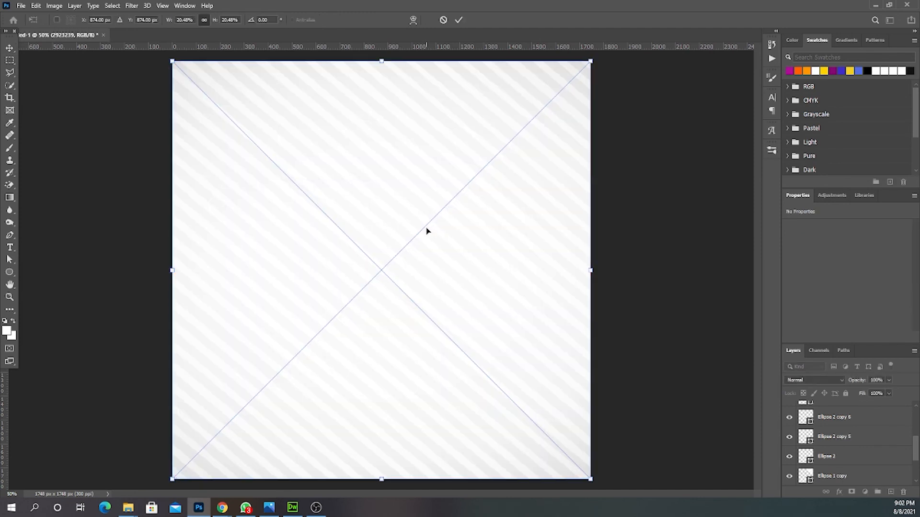
key(Return)
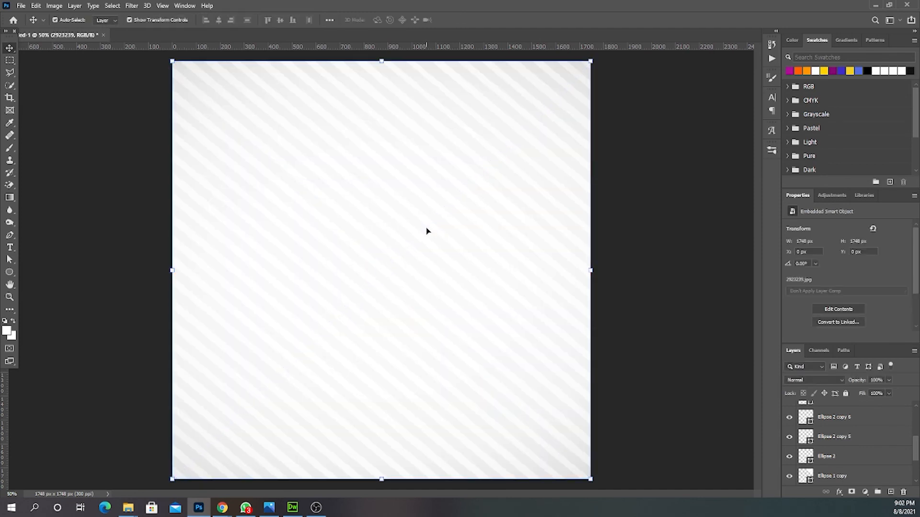
click(814, 380)
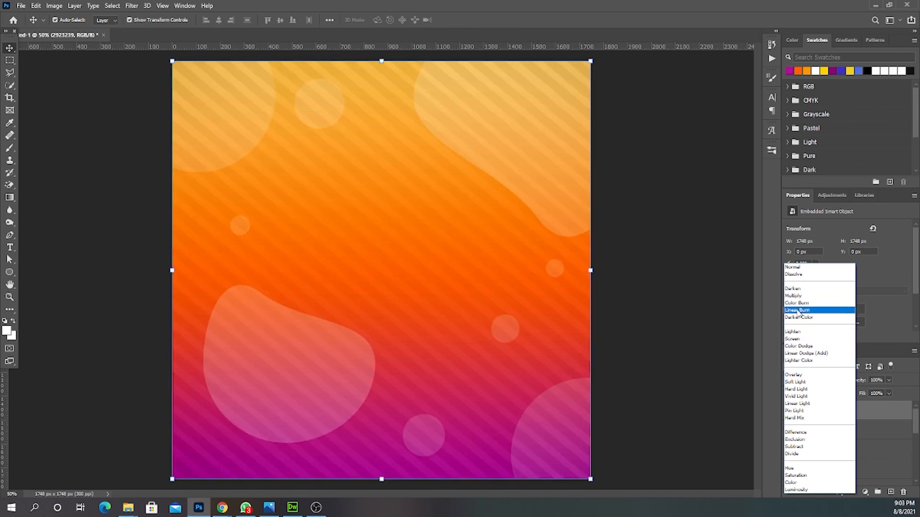
click(797, 311)
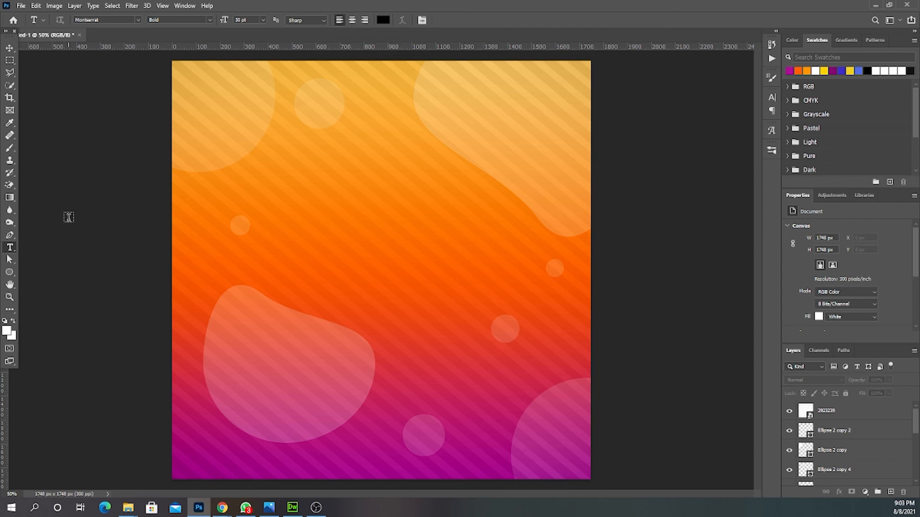
Add the word BACK in black 30 pt Montserrat Bold, with GROUND as a second text layer directly beneath it.
click(353, 222)
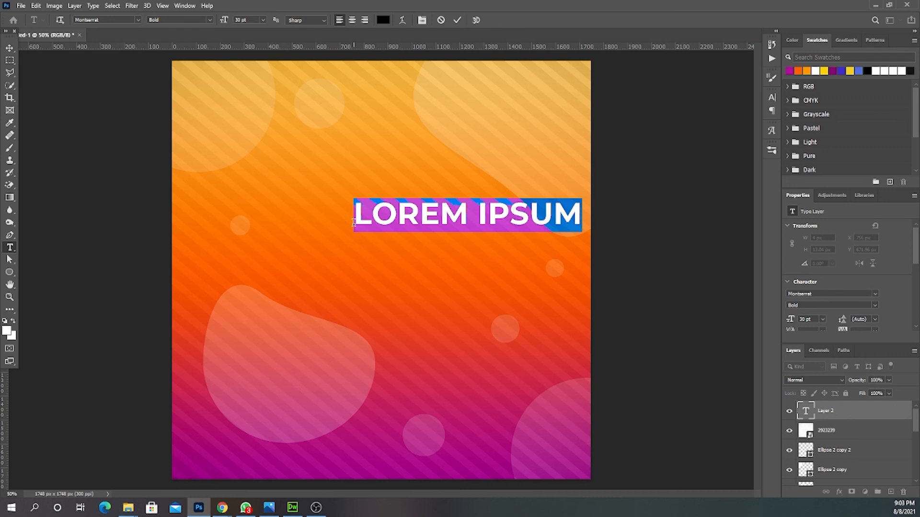
text(BACKGROUND)
key(BackSpace)
key(BackSpace)
key(BackSpace)
key(BackSpace)
key(BackSpace)
key(BackSpace)
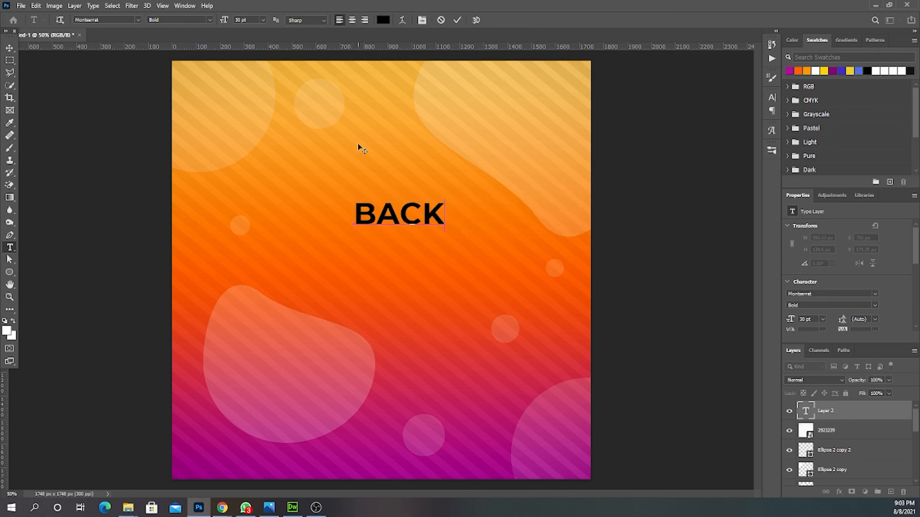
key(ctrl+Return)
key(v)
drag(438, 216, 406, 215)
drag(418, 254, 418, 254)
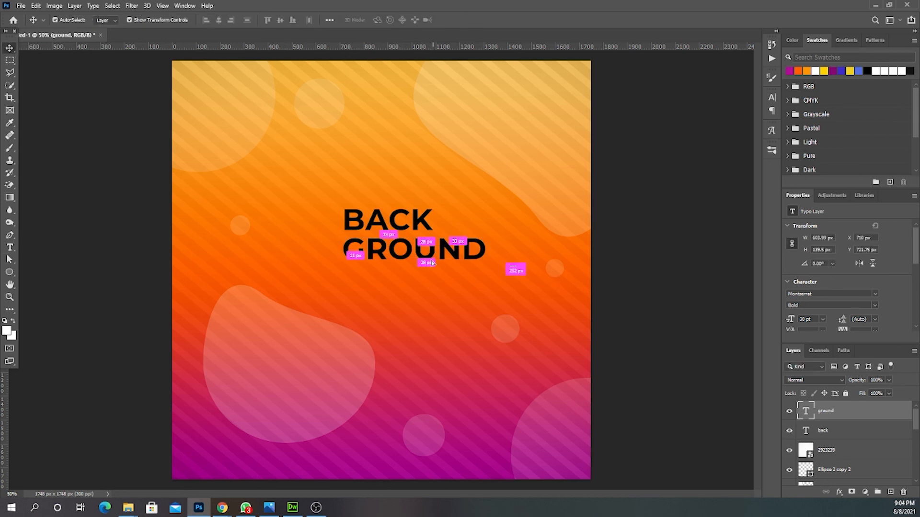
Add a smaller LESSON text line directly below GROUND, aligned with its left edge.
double_click(432, 278)
drag(432, 263, 382, 236)
text(lesson)
click(9, 48)
key(Return)
Select the BACK, GROUND and LESSON text layers and enlarge them together.
click(421, 245)
shift+click(418, 220)
shift+click(405, 266)
drag(461, 262, 482, 270)
key(Return)
Recolour the three selected text lines white.
click(772, 97)
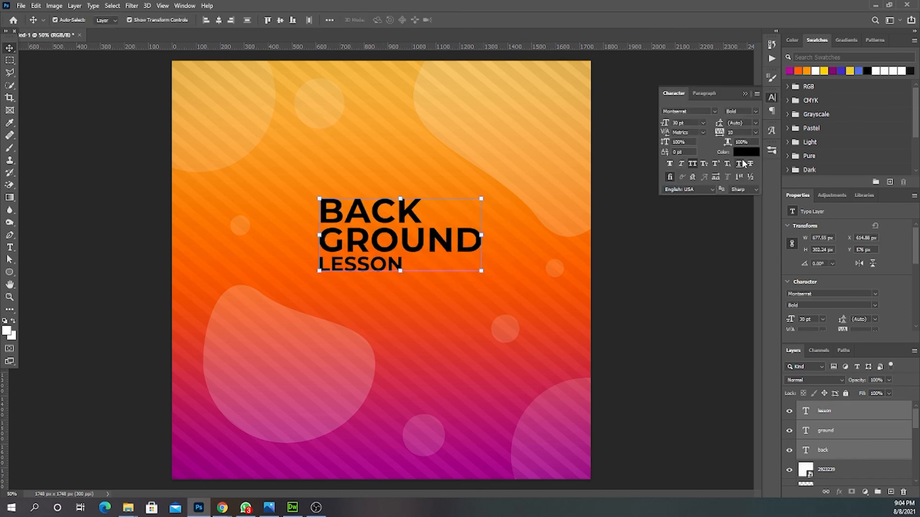
click(814, 70)
click(645, 275)
Set the font weight of BACK and GROUND to ExtraBold.
click(416, 217)
shift+click(423, 238)
click(755, 112)
click(743, 228)
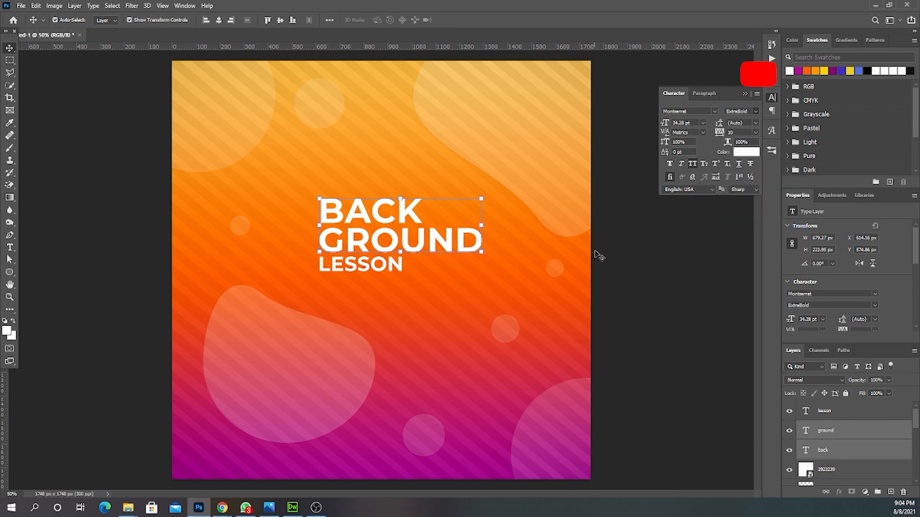
click(649, 254)
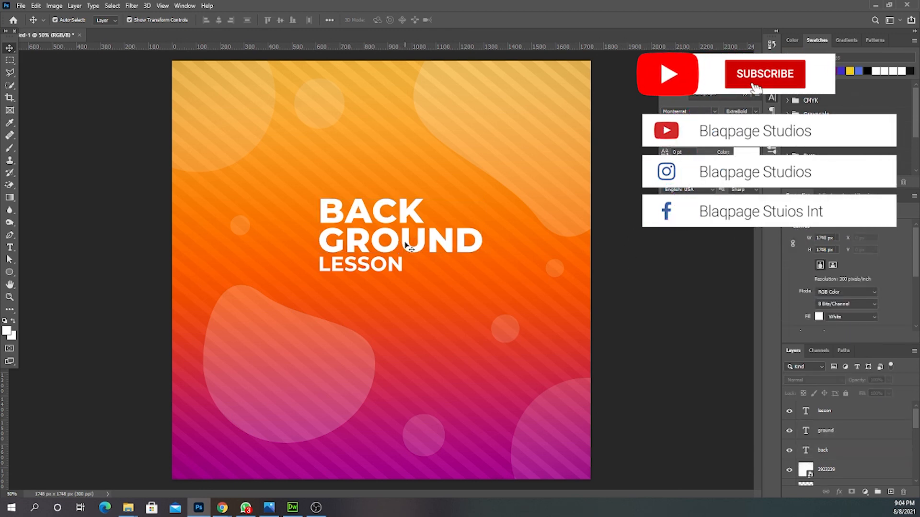